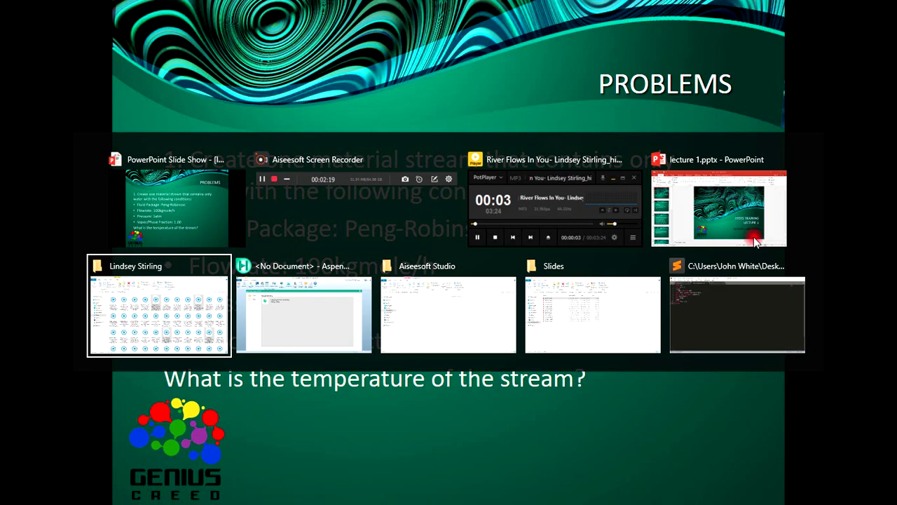
key("alt+Tab")
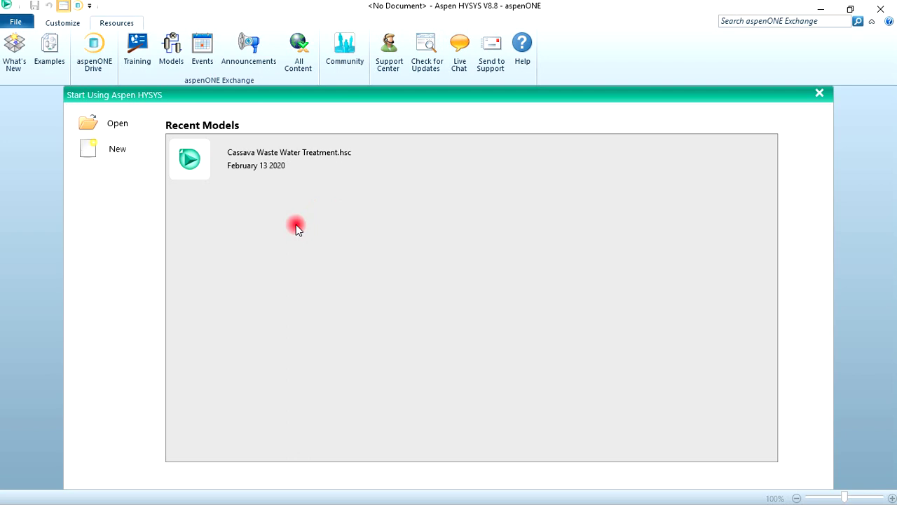
Start a new untitled HYSYS case and view its Petroleum Assays section.
left_click(114, 146)
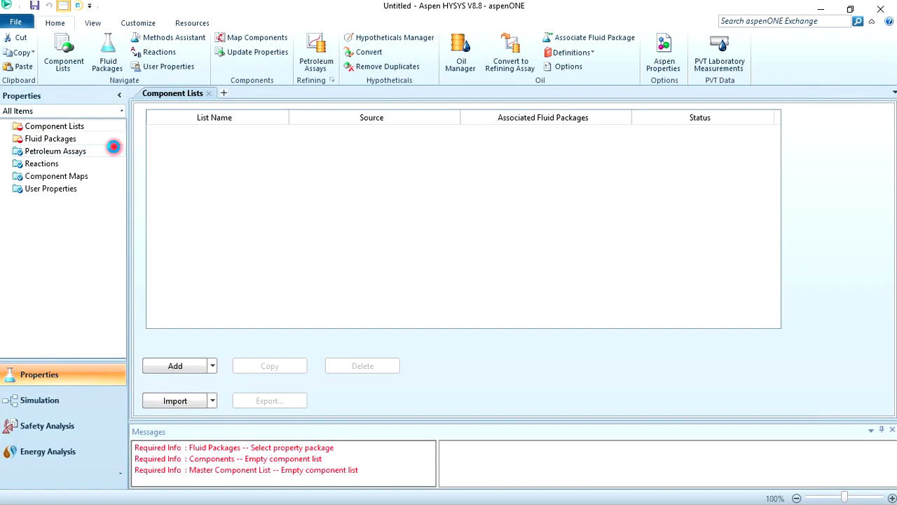
left_click(114, 151)
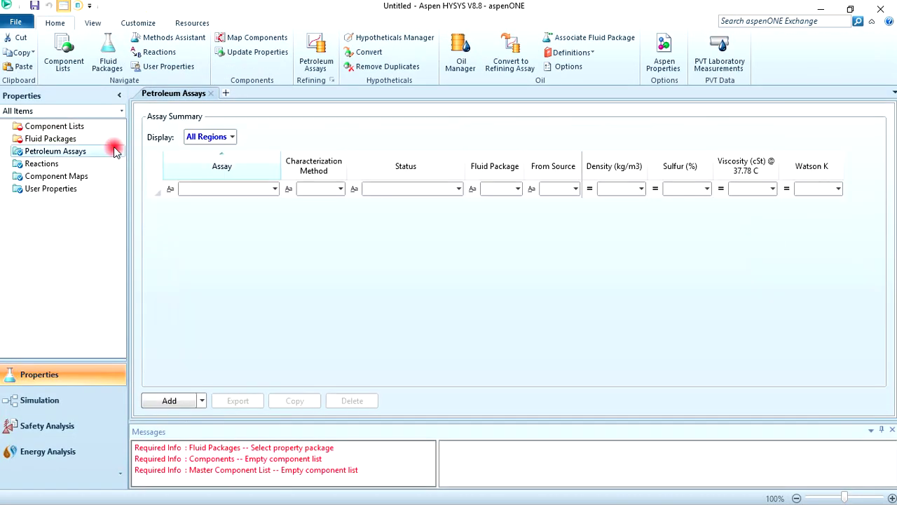
Dismiss the incomplete-basis warning and create a new component list.
left_click(76, 128)
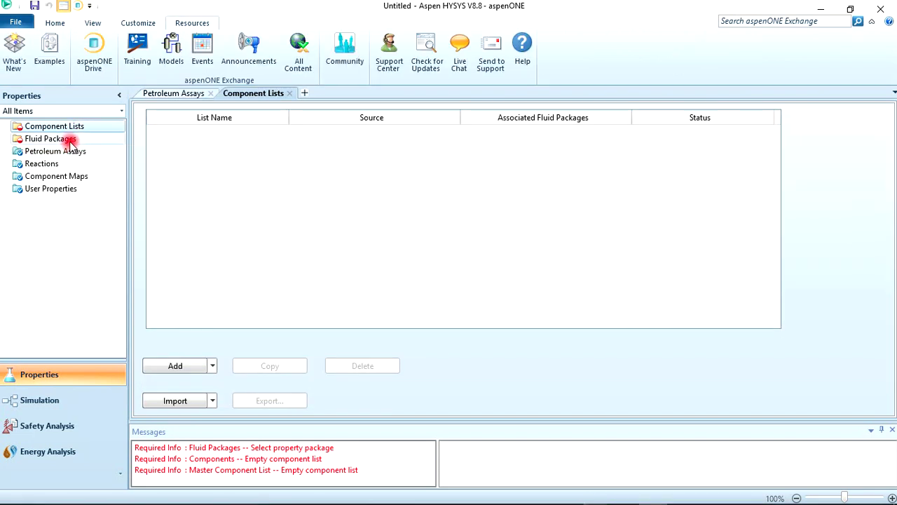
left_click(70, 140)
left_click(65, 127)
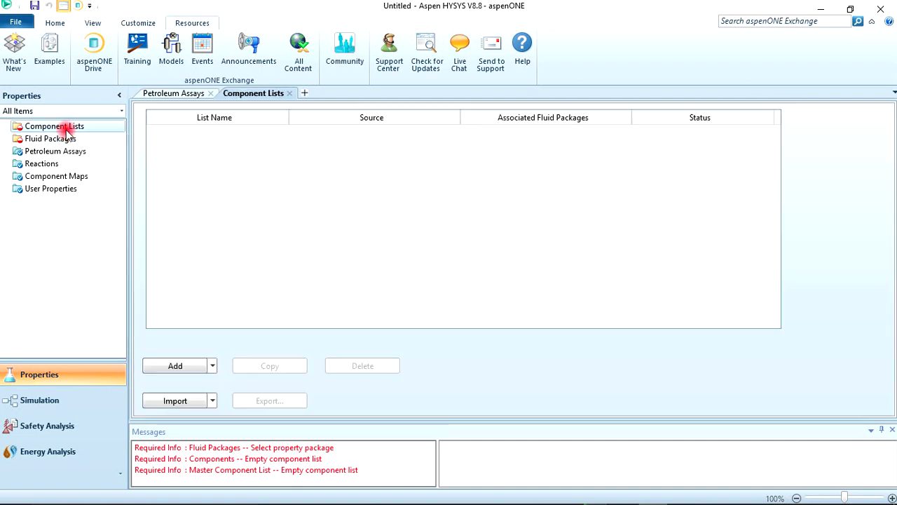
left_click(65, 400)
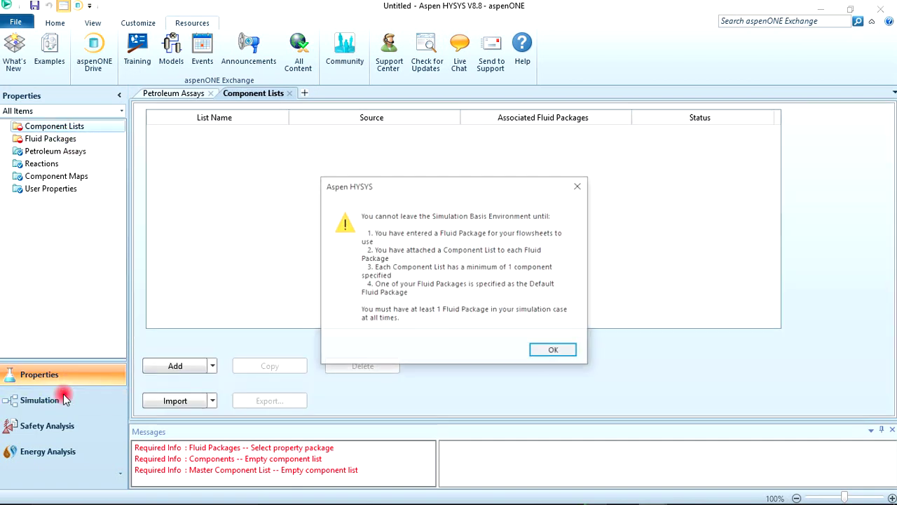
left_click(546, 351)
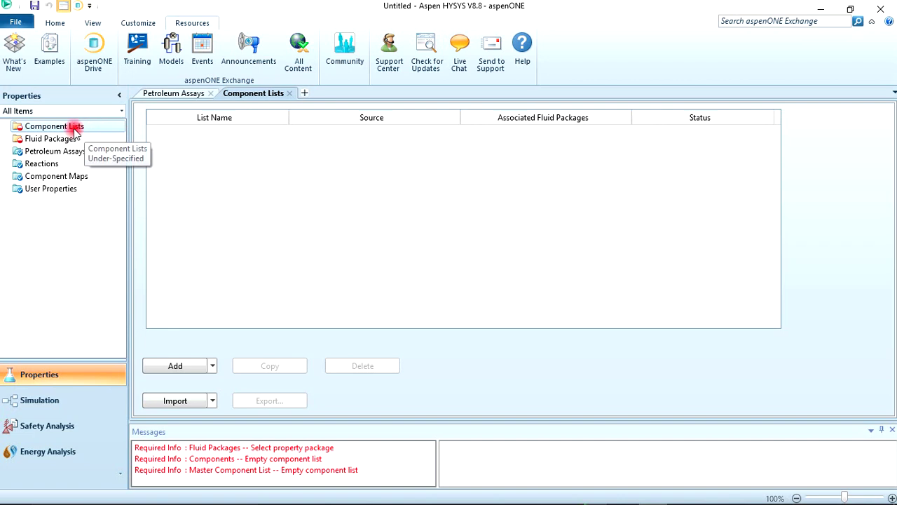
left_click(191, 376)
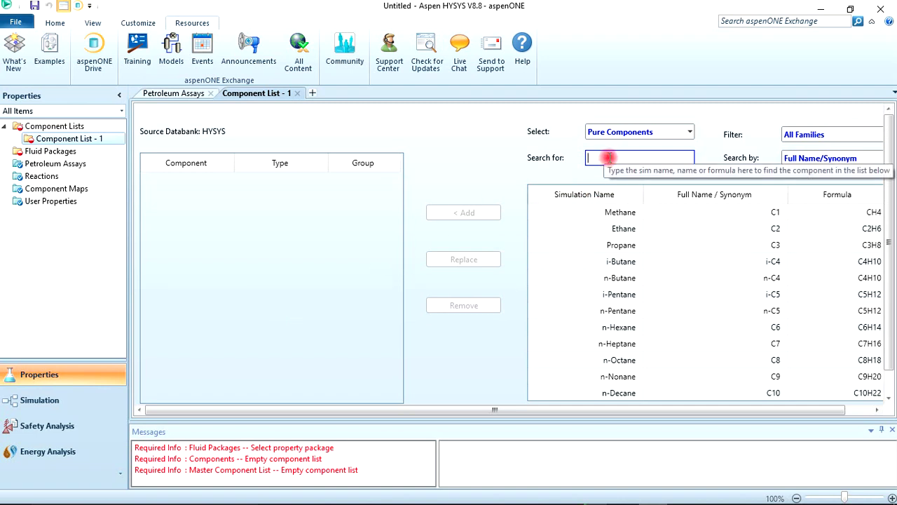
Search for H2O, add it to the component list, then remove it again.
type("h20")
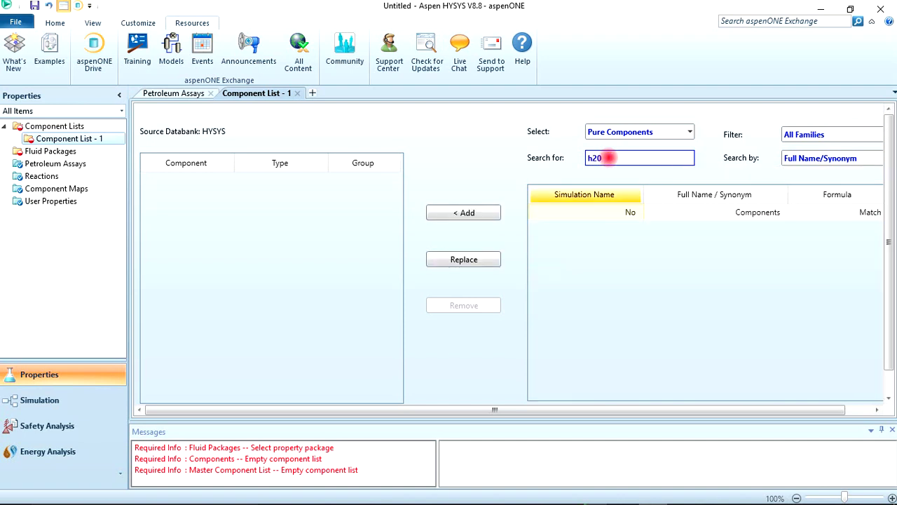
key("BackSpace")
type("o")
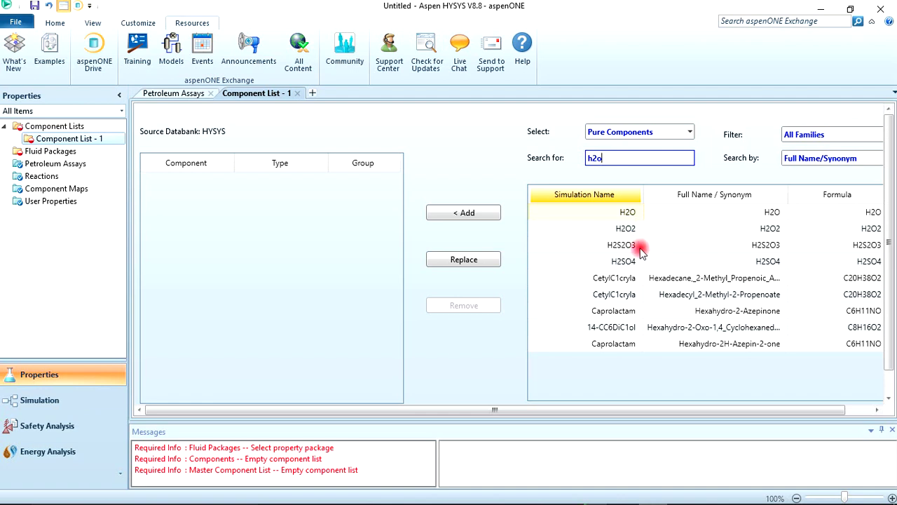
left_click(624, 218)
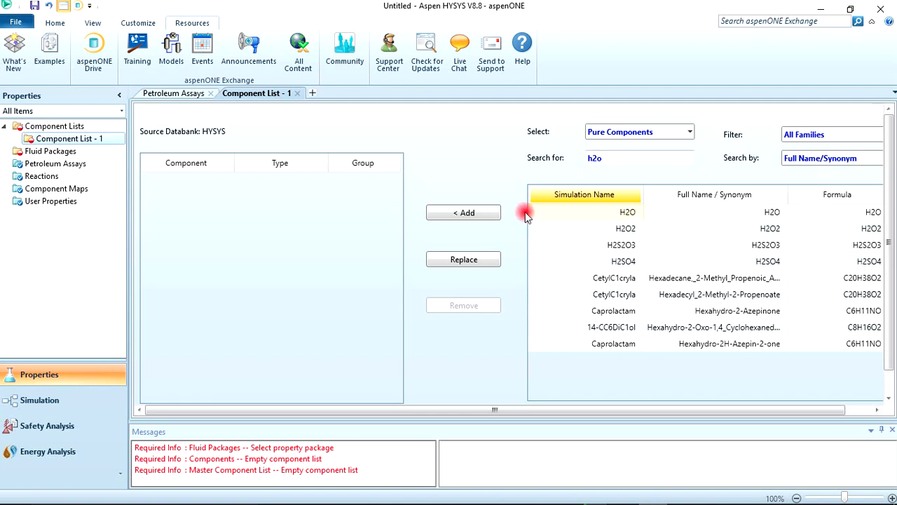
left_click(493, 211)
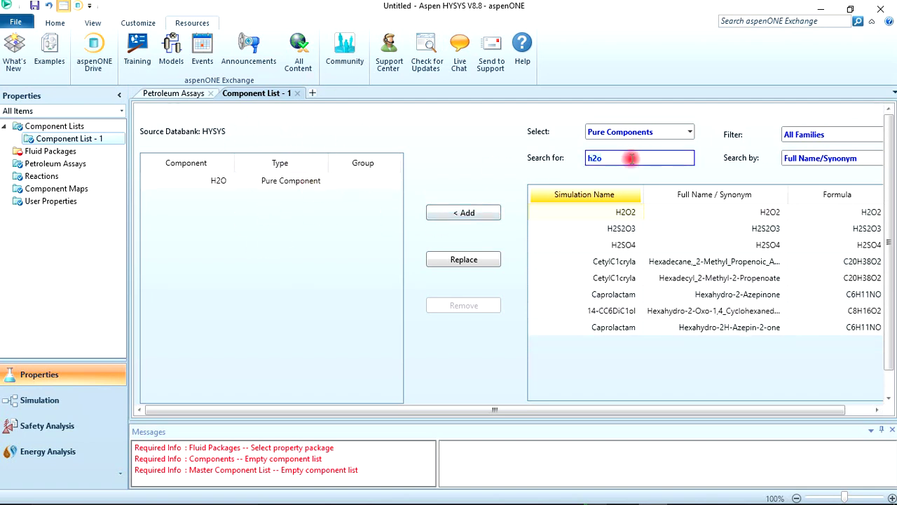
key("BackSpace")
key("BackSpace")
key("BackSpace")
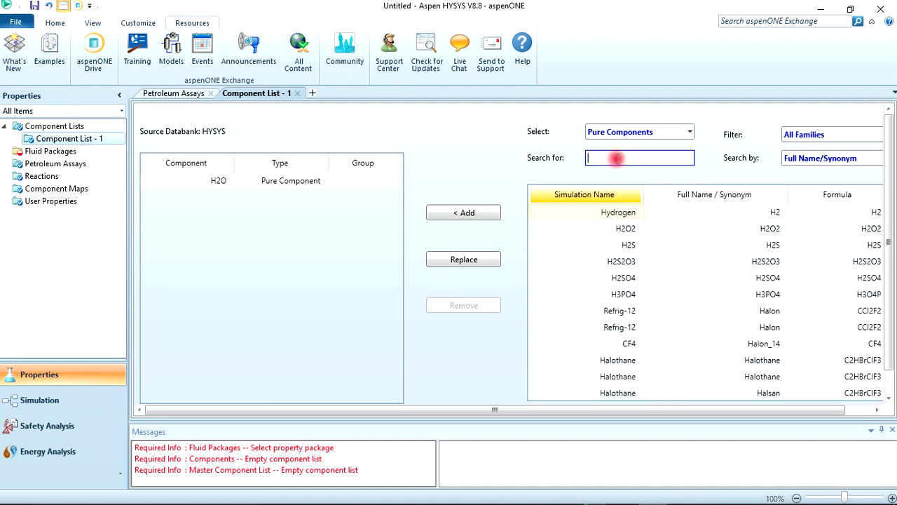
left_click(319, 181)
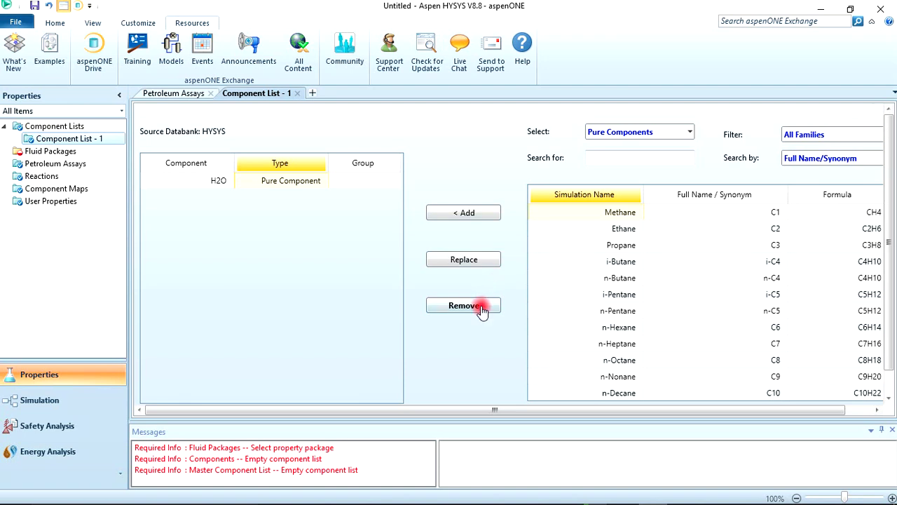
left_click(480, 306)
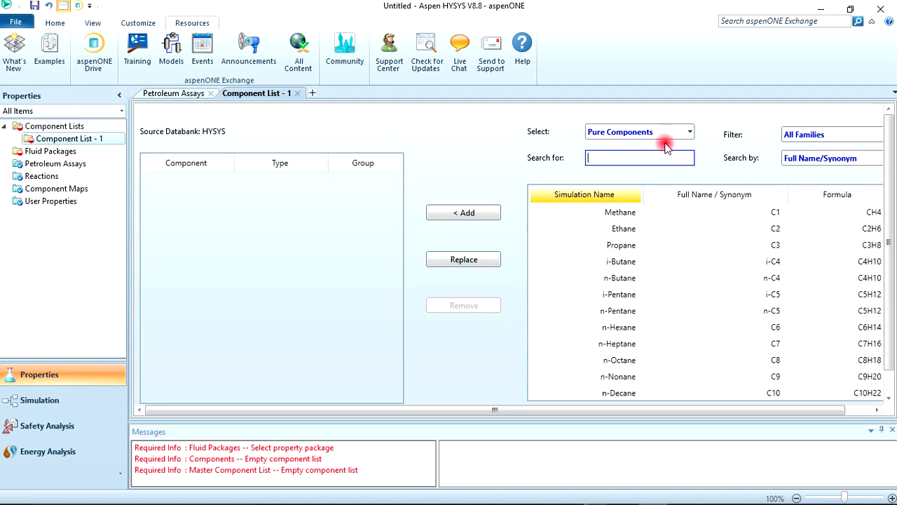
Search 'water' and add Water (H2O) as the list's only component.
left_click(640, 162)
type("water")
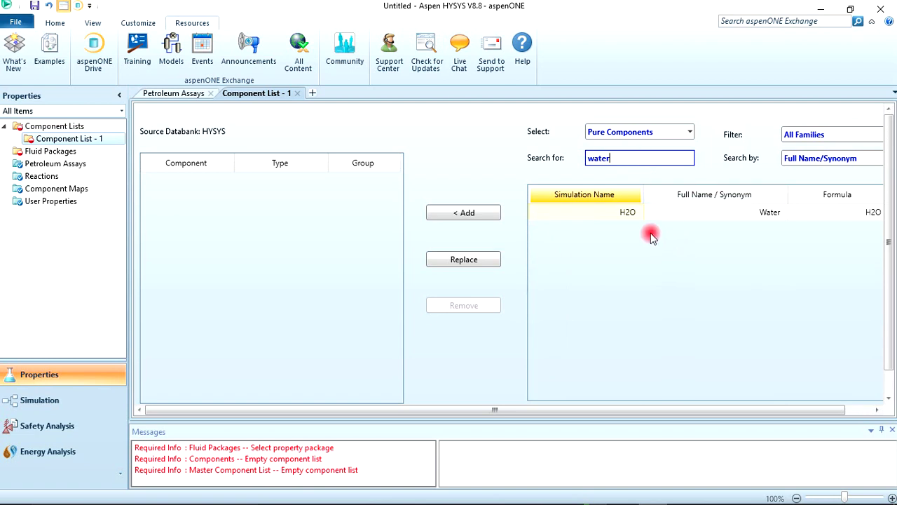
left_click(627, 214)
double_click(628, 215)
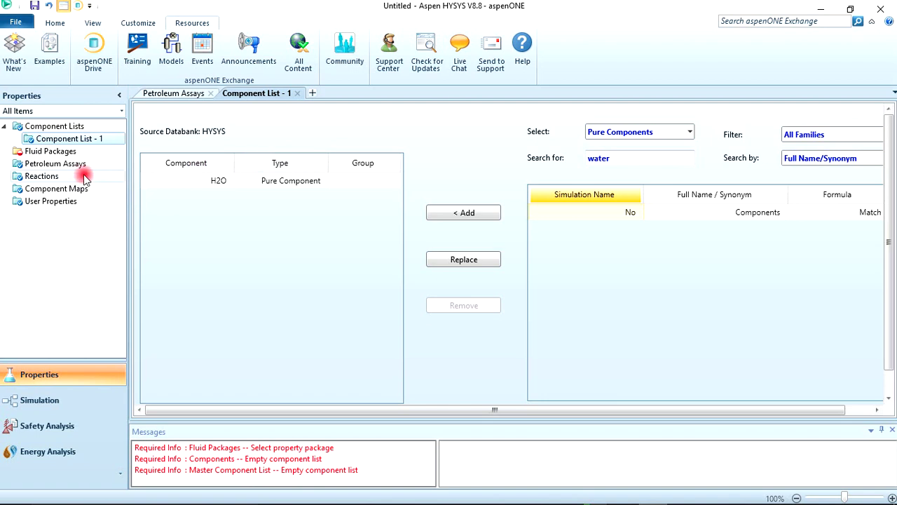
left_click(64, 151)
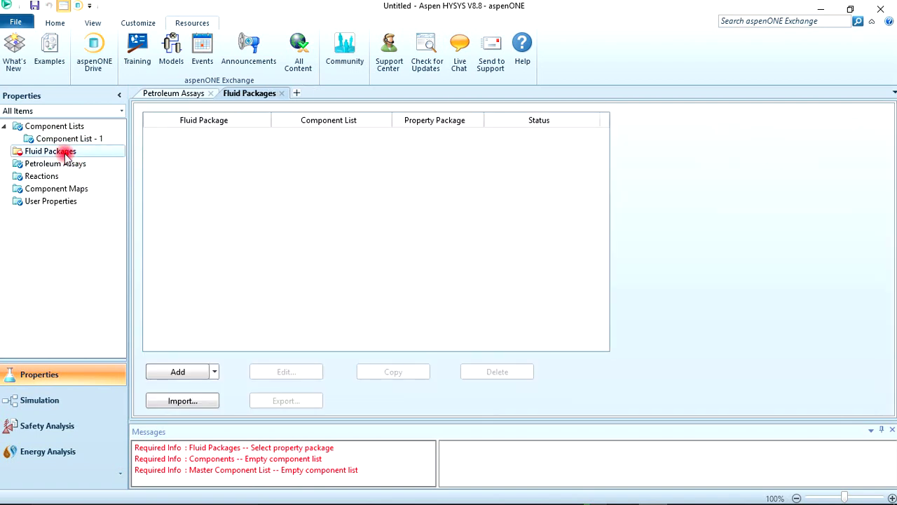
Add fluid package Basis-1 using the Peng-Robinson property package.
left_click(188, 375)
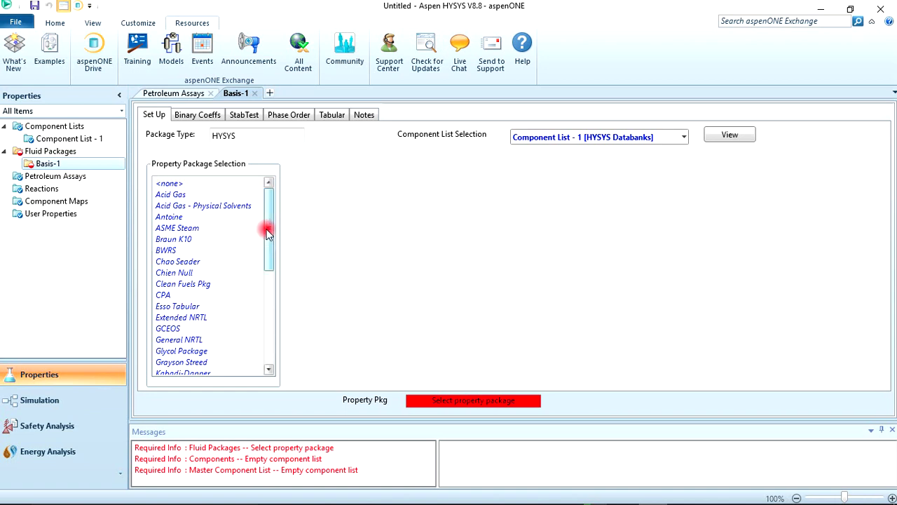
left_click_drag(267, 231, 268, 328)
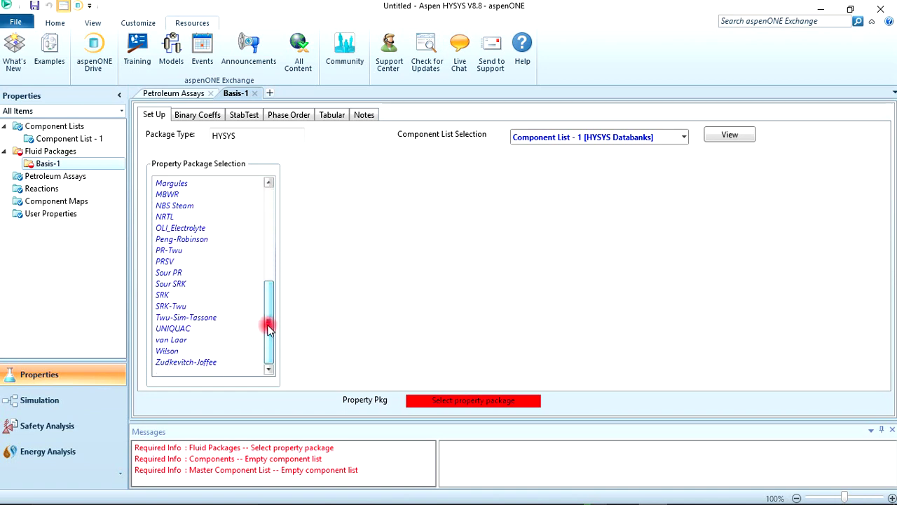
left_click(196, 241)
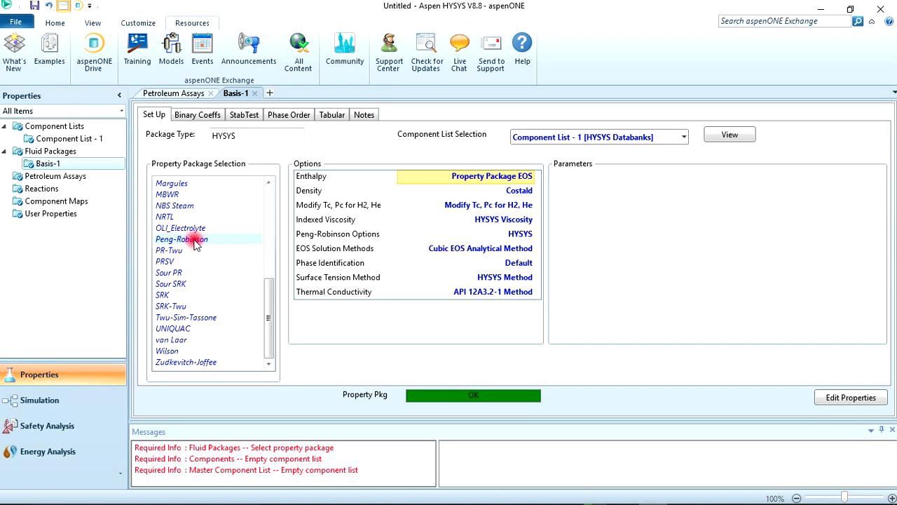
left_click(46, 141)
Rename Component List - 1 to 'Lecture - 1'.
right_click(46, 140)
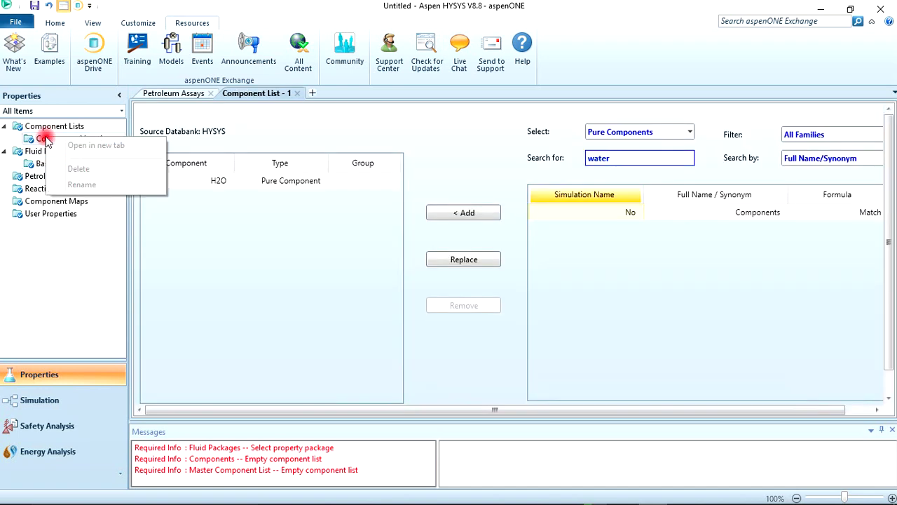
left_click(81, 184)
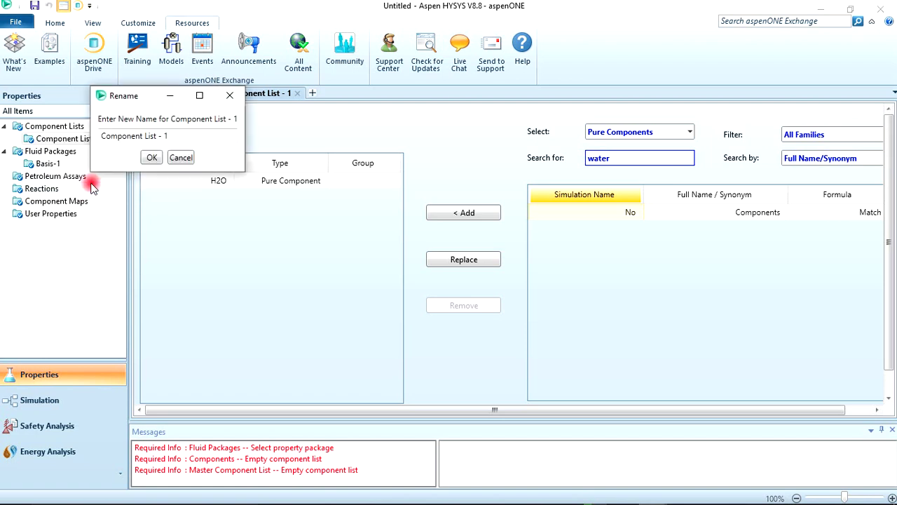
left_click(122, 136)
double_click(123, 136)
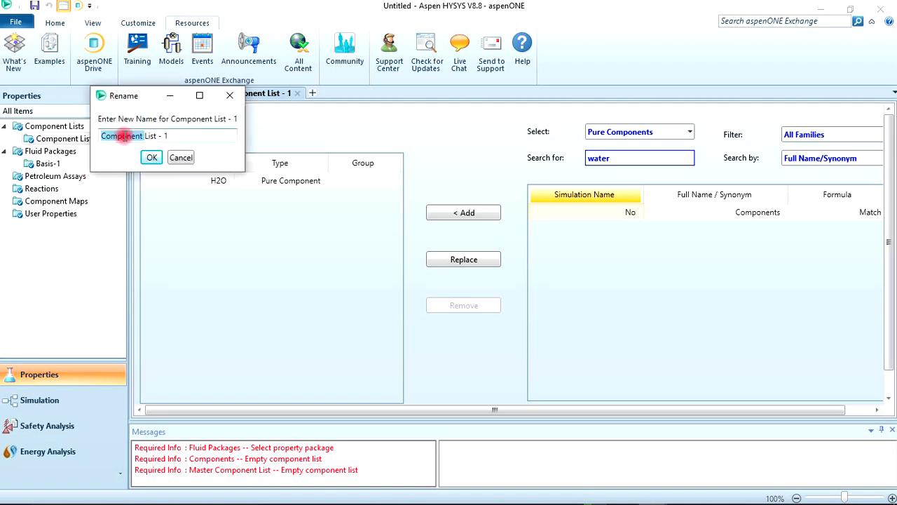
key("Delete")
key("Delete")
key("Delete")
key("Delete")
key("Delete")
key("Delete")
key("Delete")
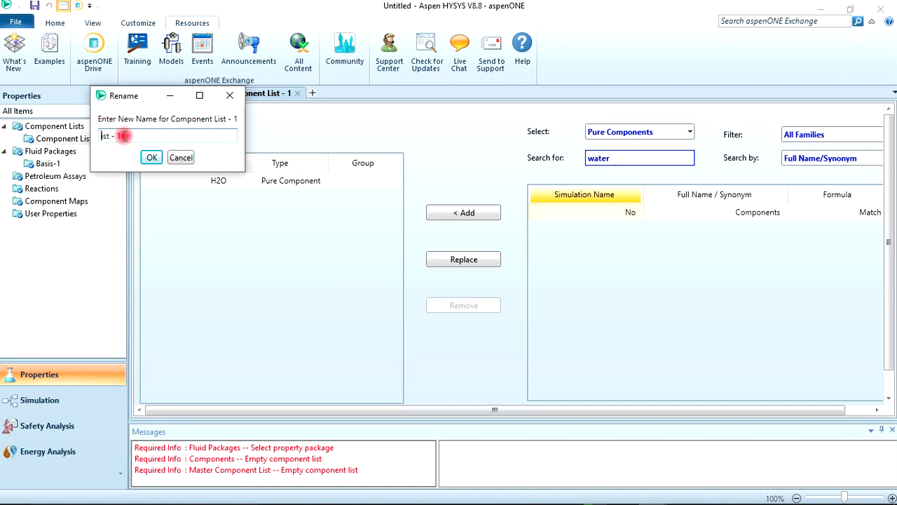
type("Lecture")
key("Return")
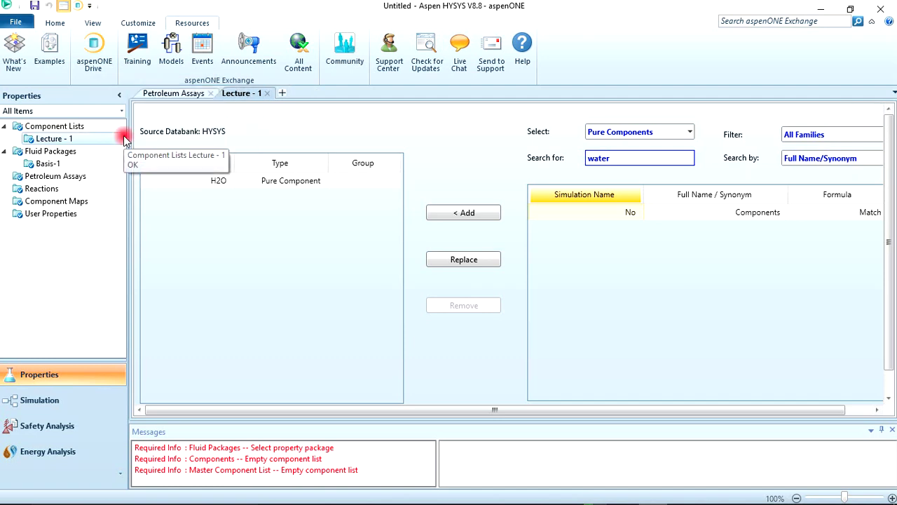
left_click(51, 401)
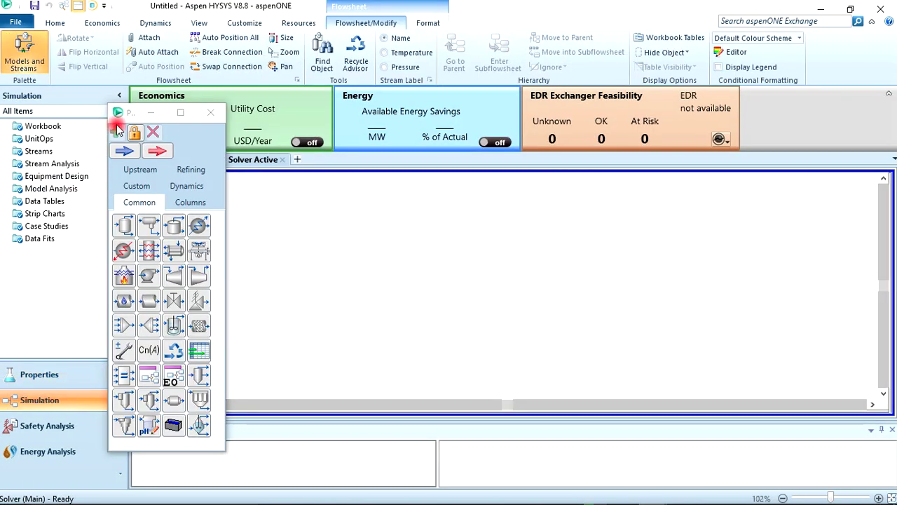
left_click_drag(116, 125, 72, 49)
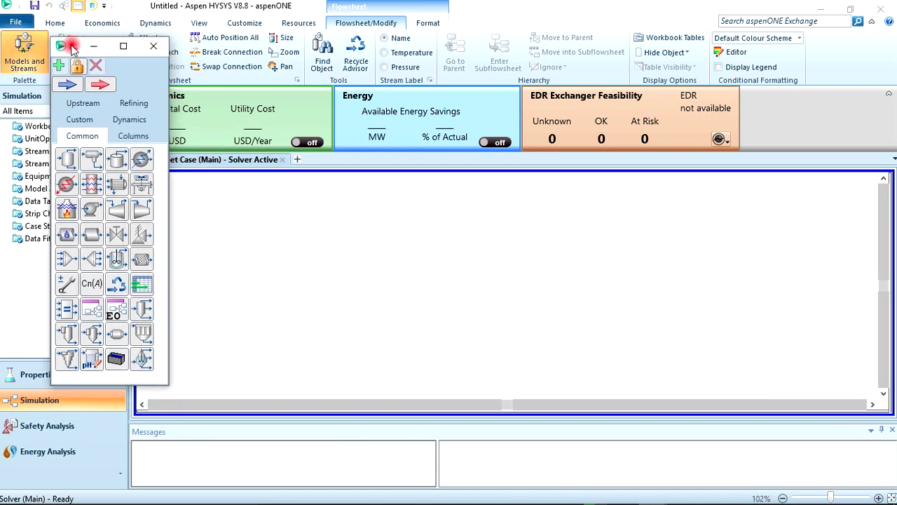
left_click(77, 90)
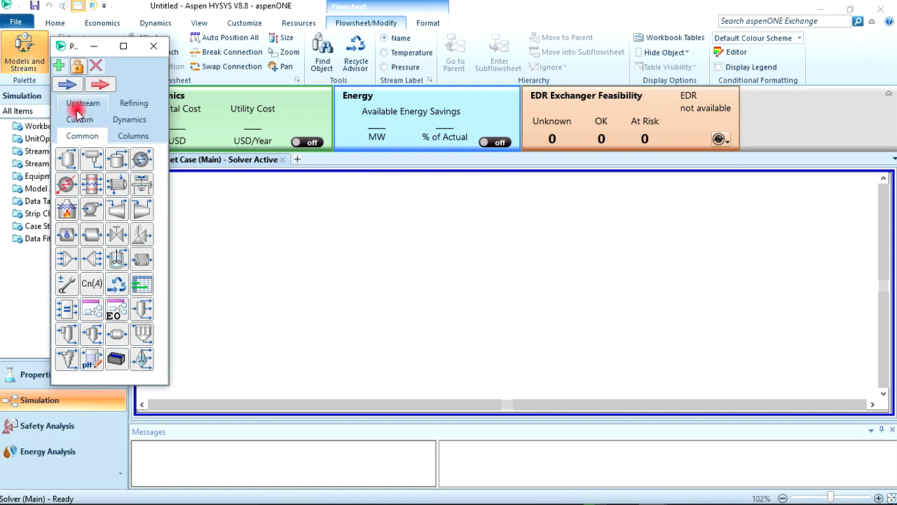
left_click(27, 374)
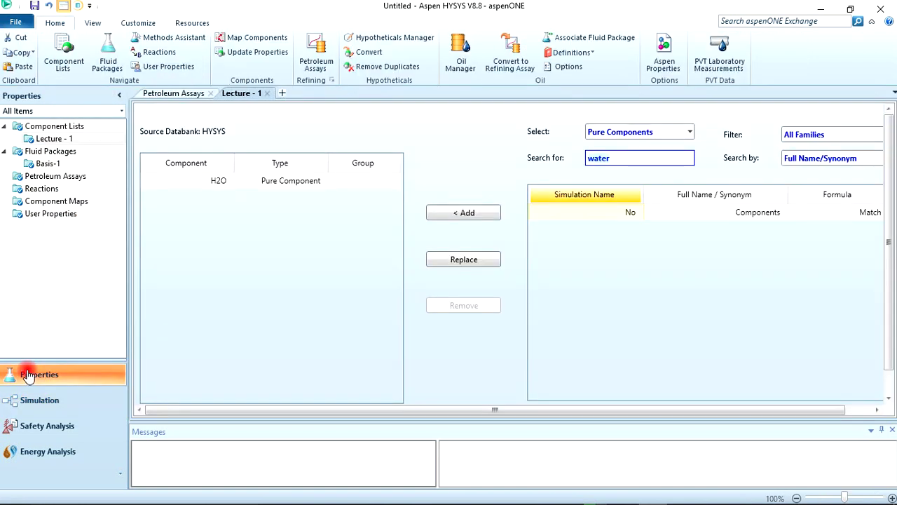
left_click(28, 401)
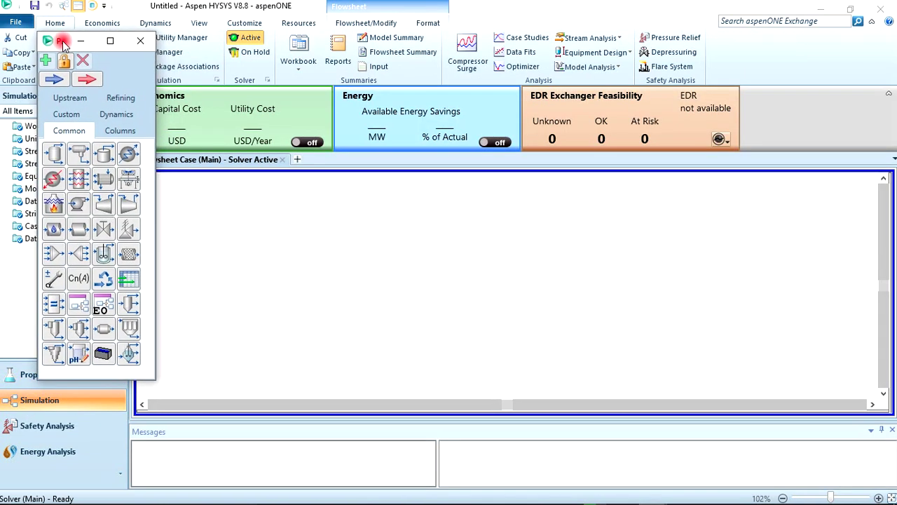
left_click(62, 80)
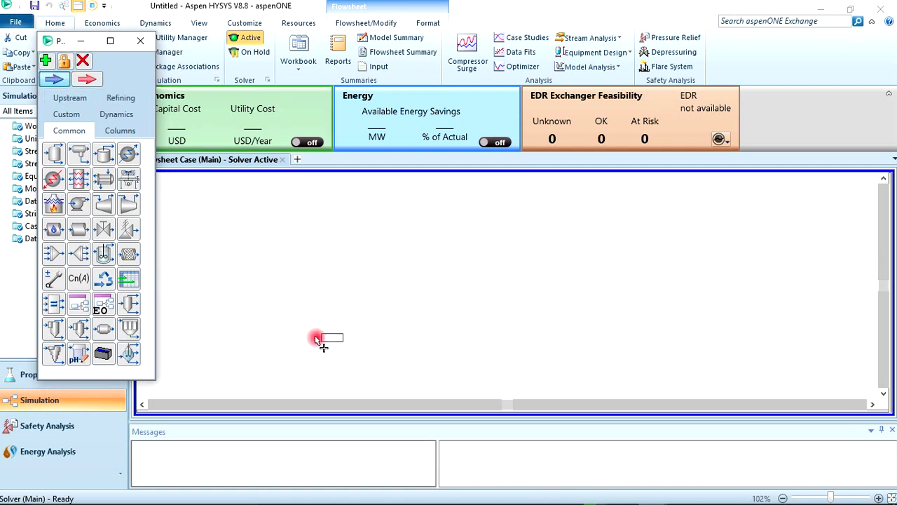
left_click(320, 254)
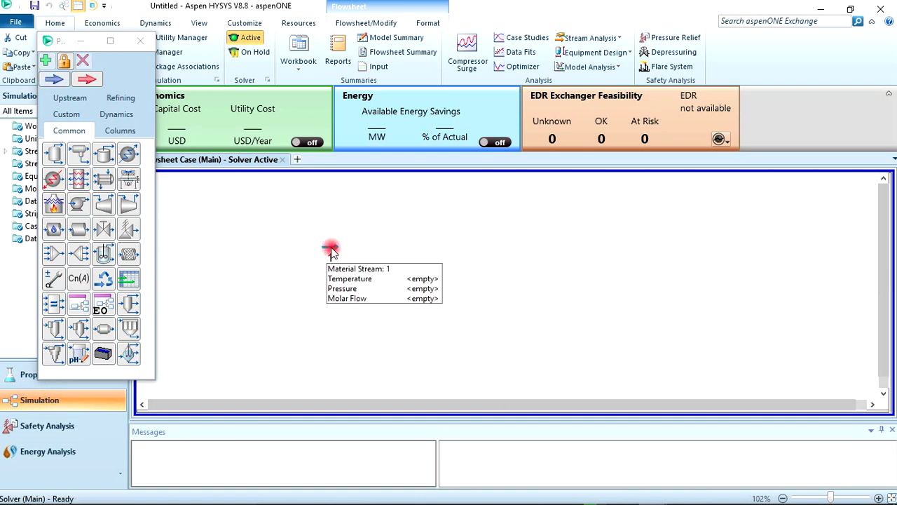
left_click(332, 251)
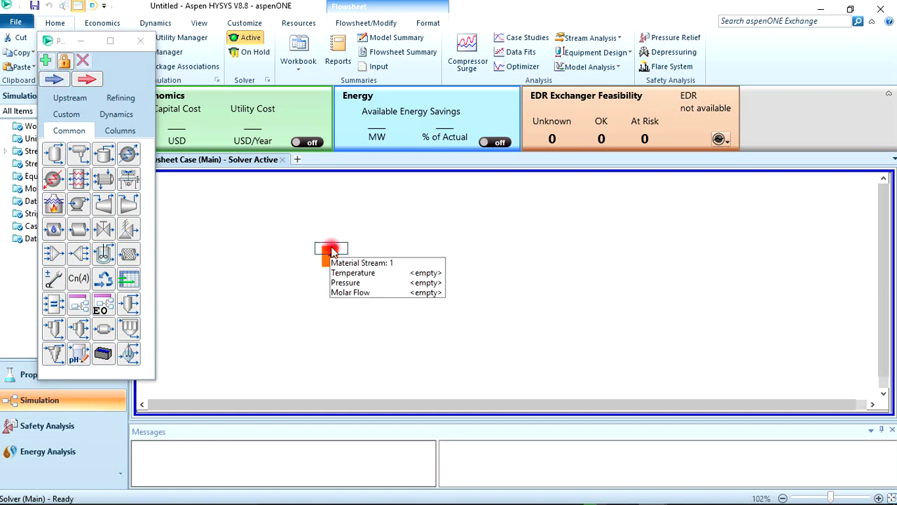
key("Delete")
key("Return")
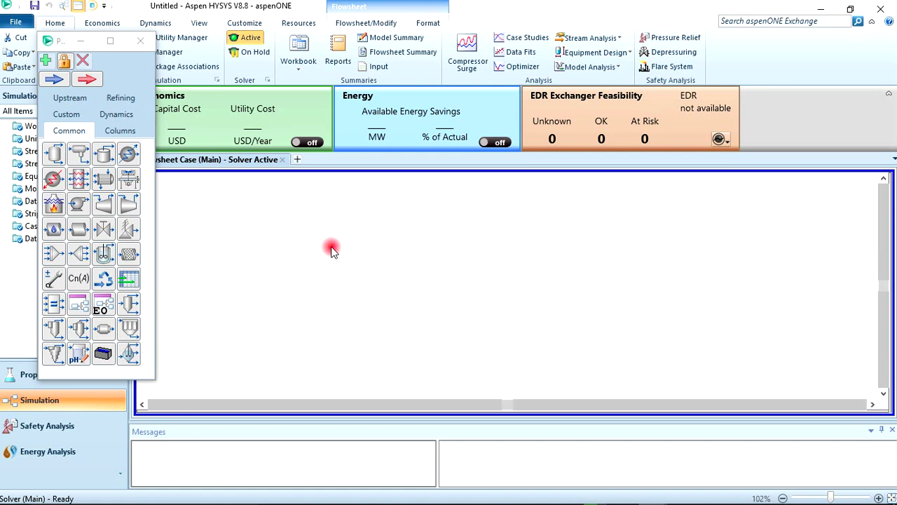
double_click(56, 80)
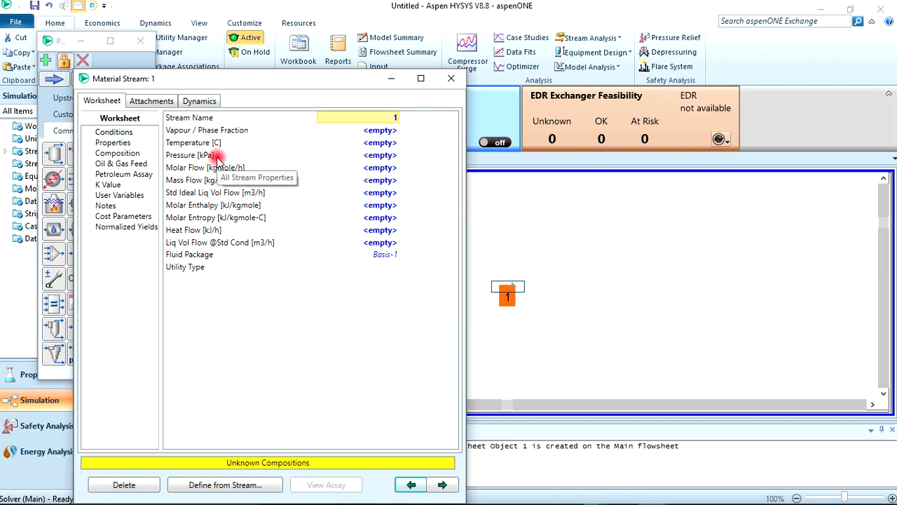
Name the new material stream 'Water' in its worksheet.
left_click_drag(217, 158, 358, 119)
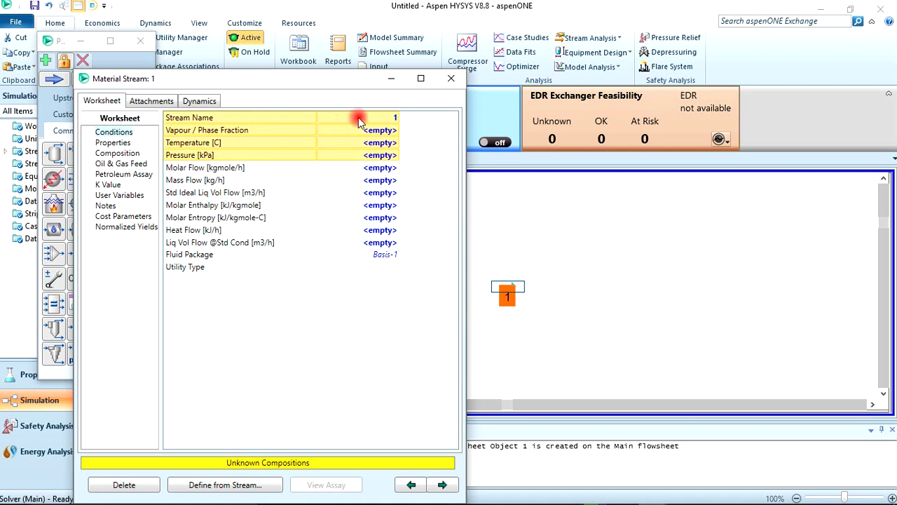
left_click(359, 116)
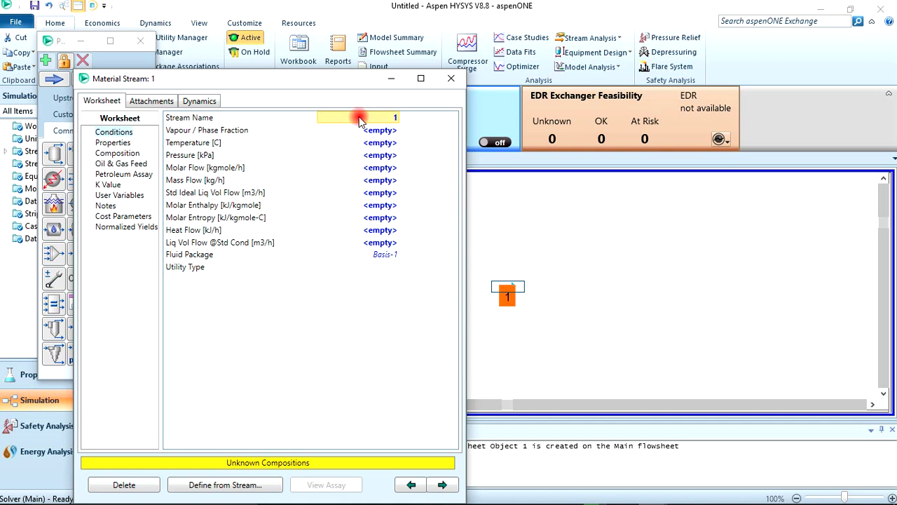
type("Water")
key("Return")
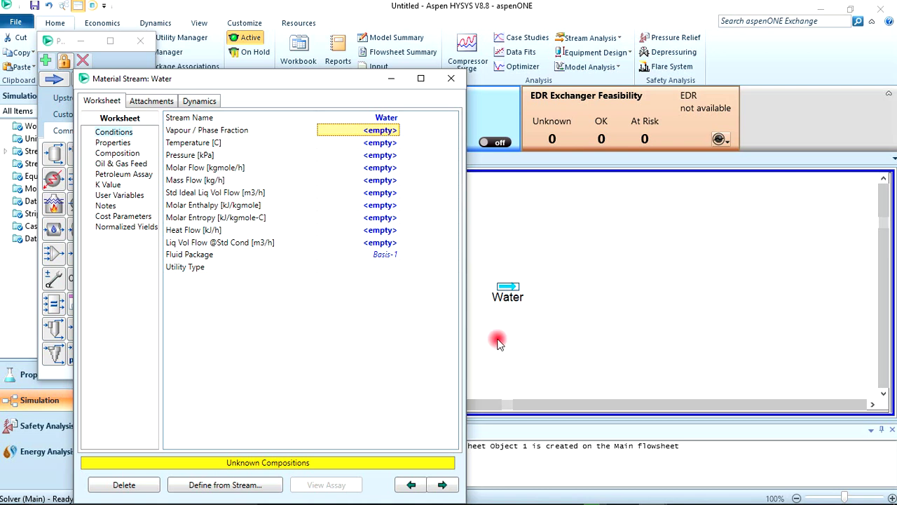
left_click(518, 268)
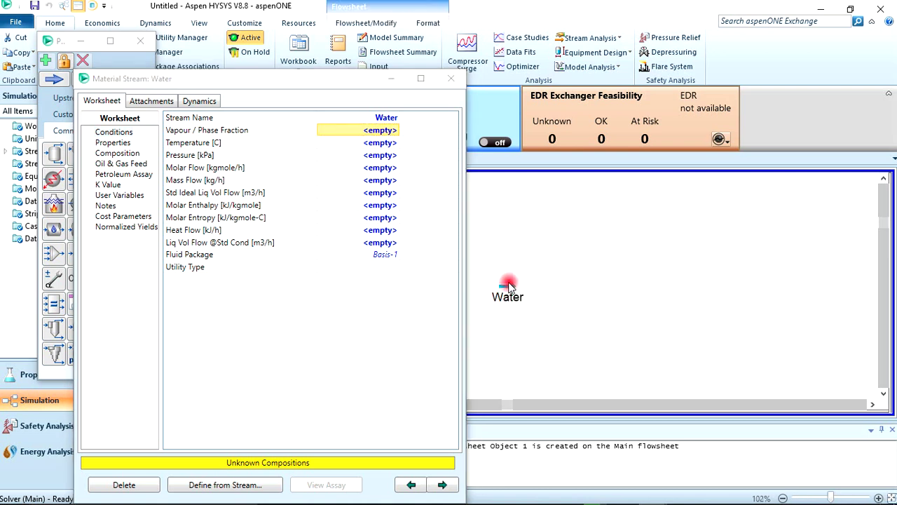
mouse_move(509, 299)
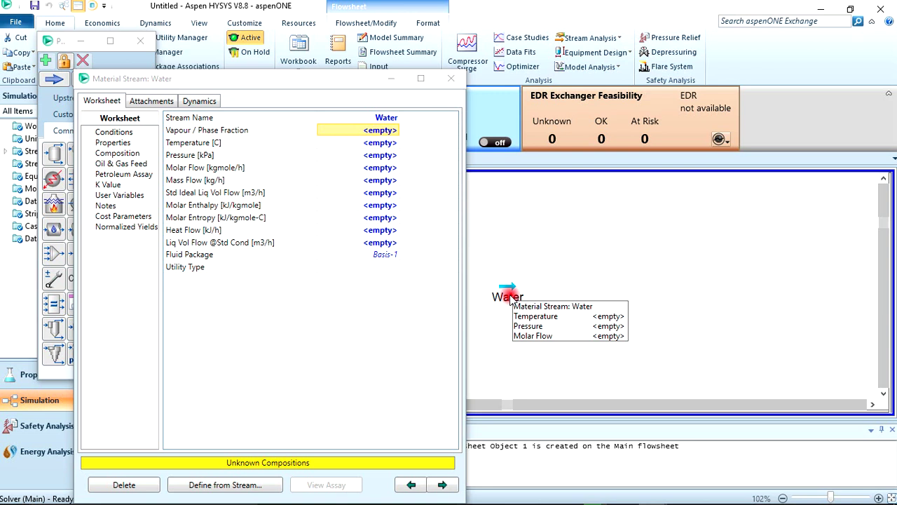
Set the Water stream's H2O mole fraction to 1.0000.
left_click(118, 152)
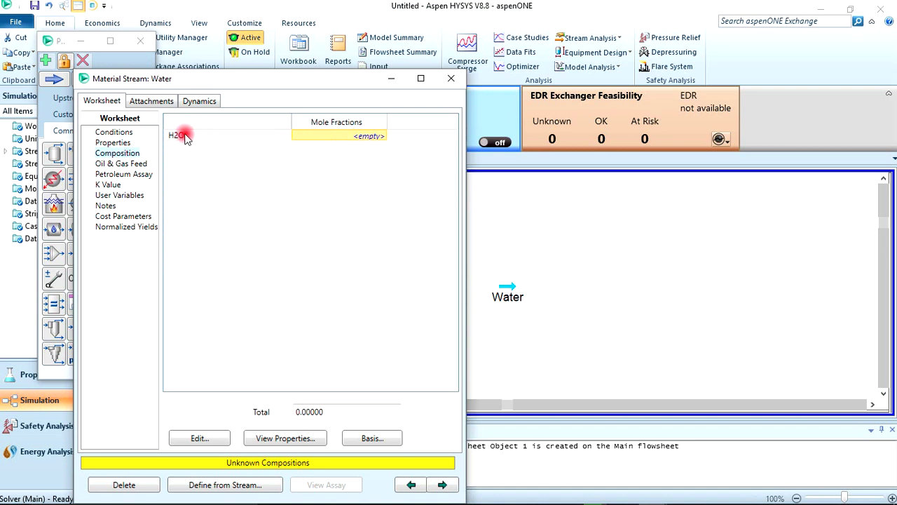
double_click(336, 140)
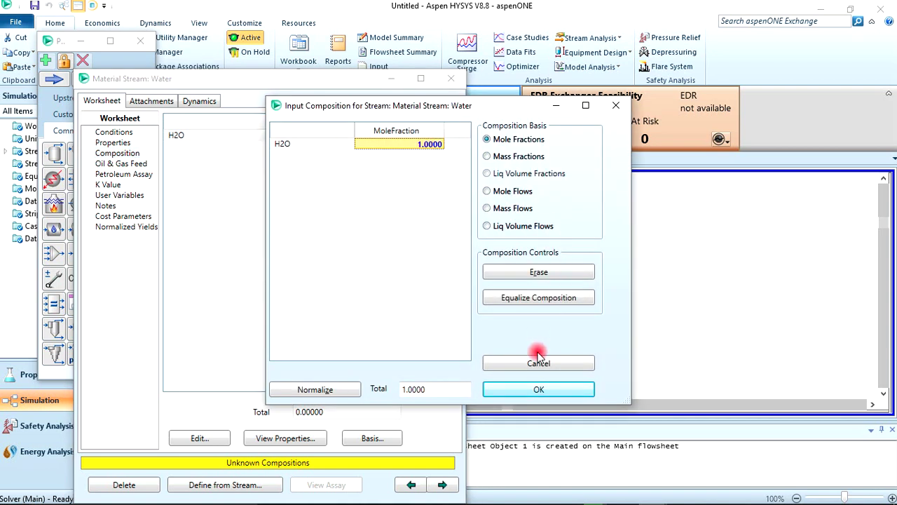
left_click(541, 391)
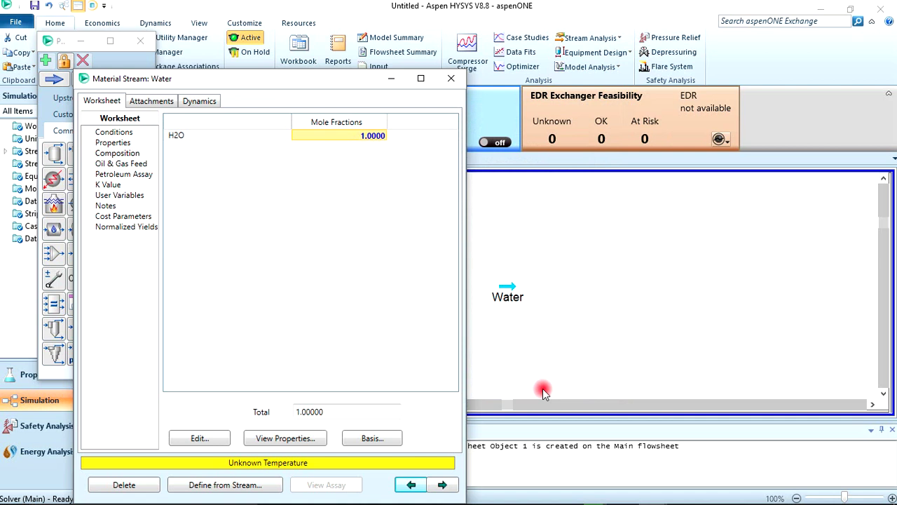
Enter a molar flow of 100 kgmole/h for the Water stream.
left_click(115, 134)
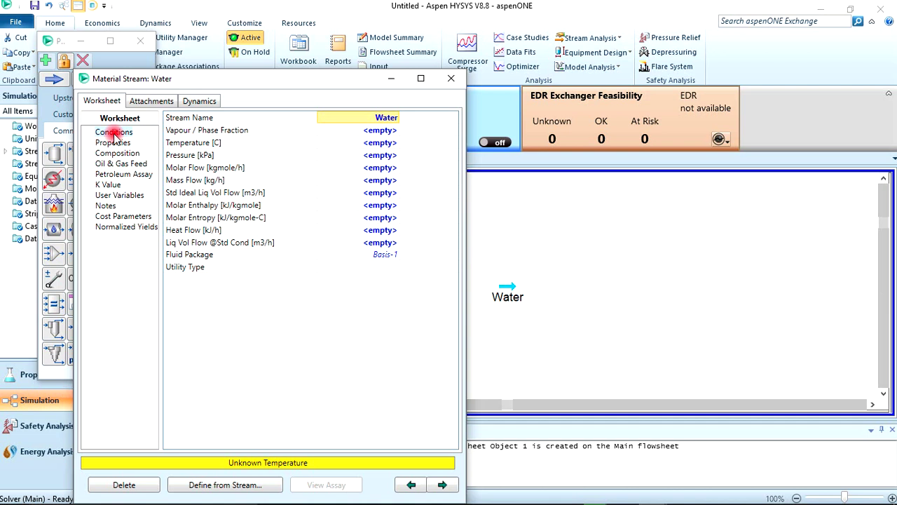
left_click(358, 171)
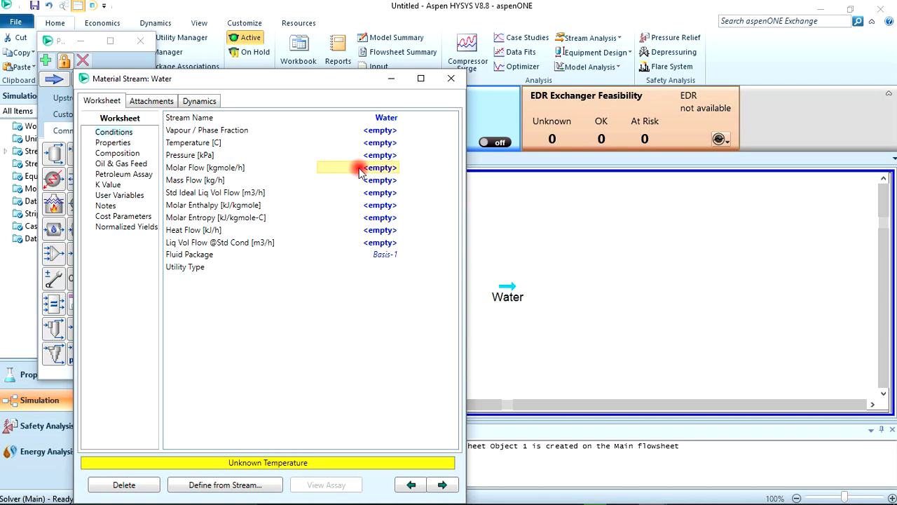
type("100")
key("Return")
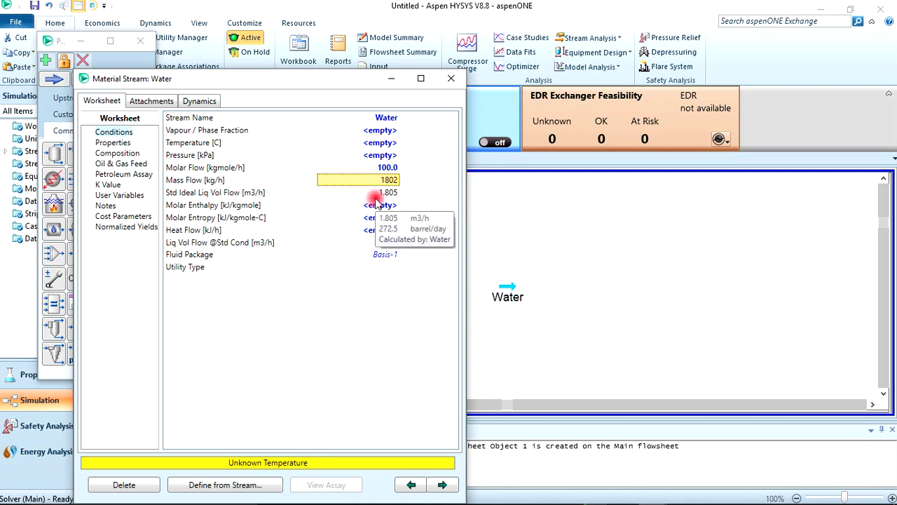
Set pressure to 1 atm and vapour fraction to 1, solving the stream at 99.96 °C.
left_click(368, 154)
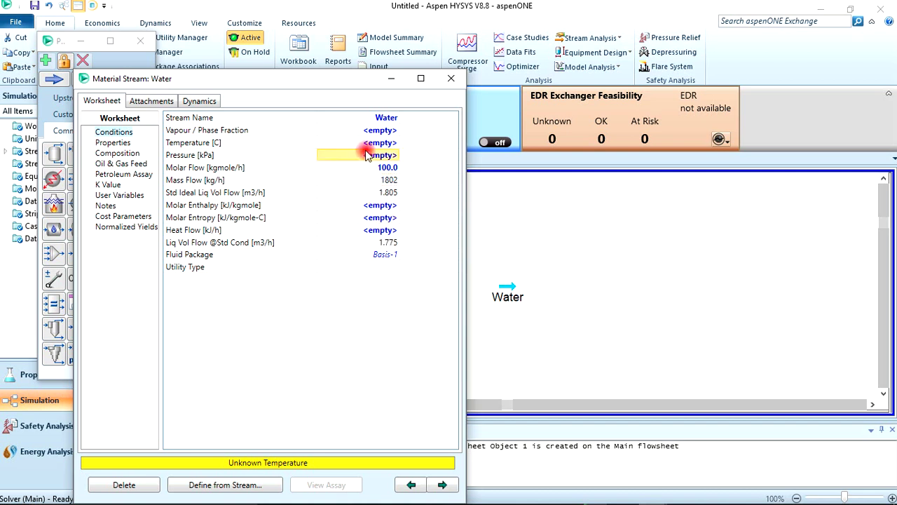
type("1")
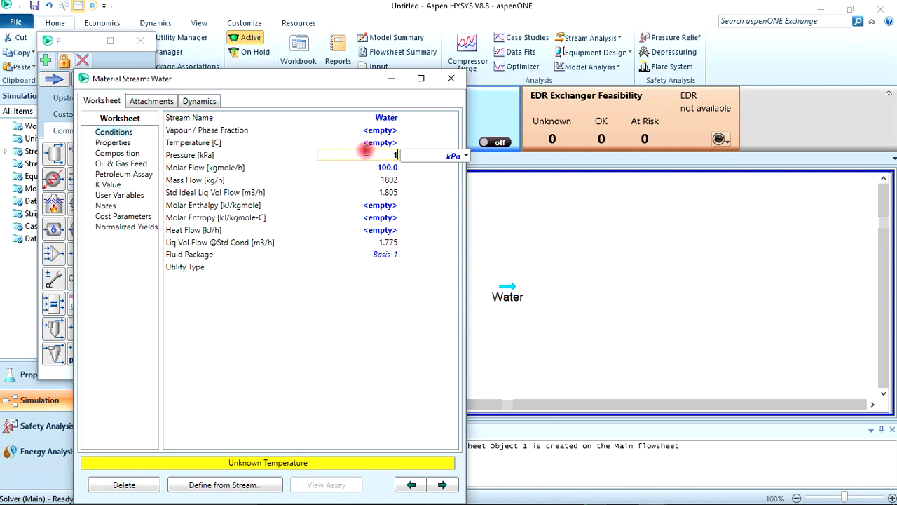
left_click(466, 155)
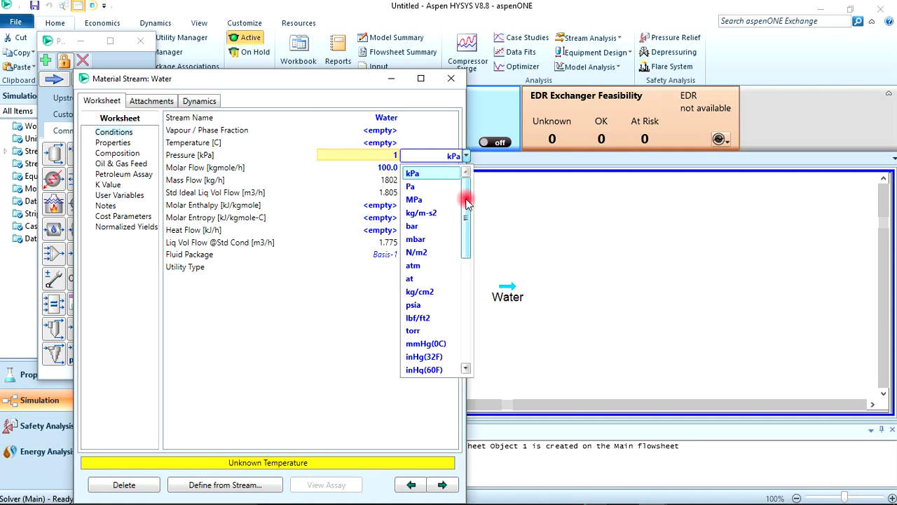
mouse_move(466, 201)
left_mouse_down()
mouse_move(468, 245)
mouse_move(466, 201)
left_mouse_up()
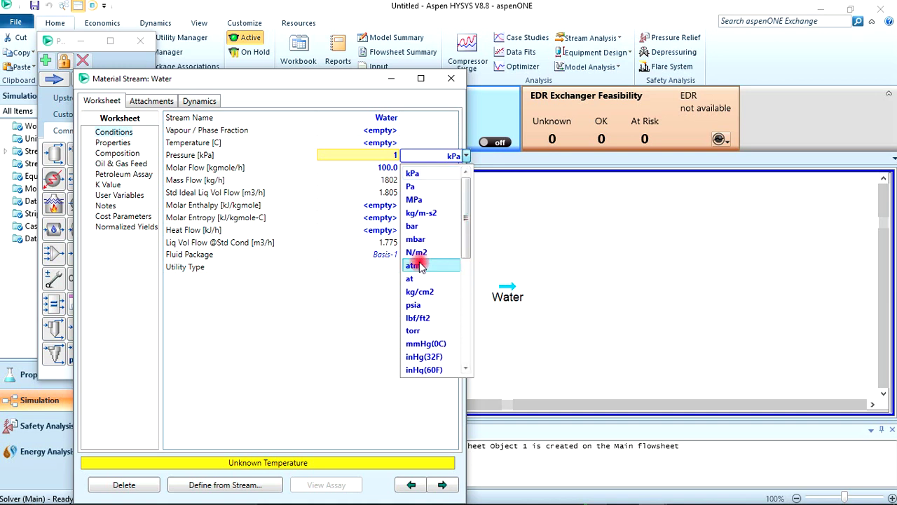
left_click(415, 266)
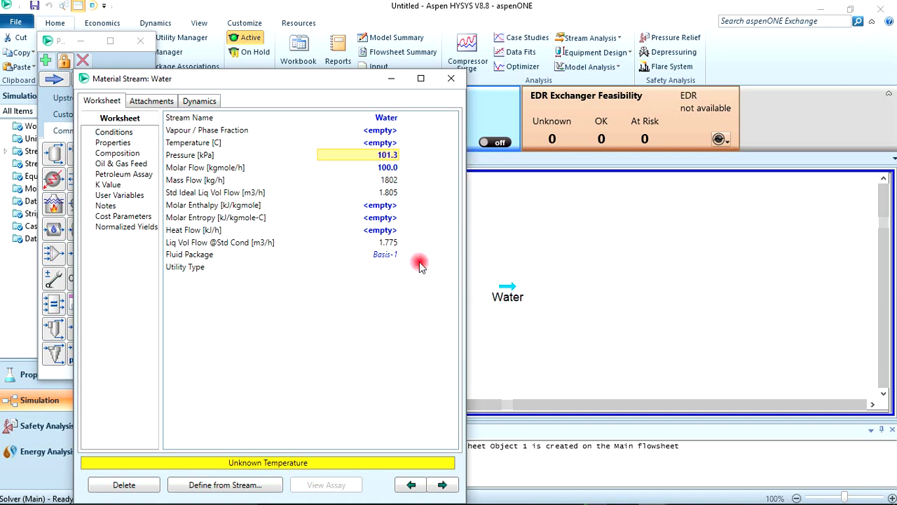
left_click(349, 132)
type("1")
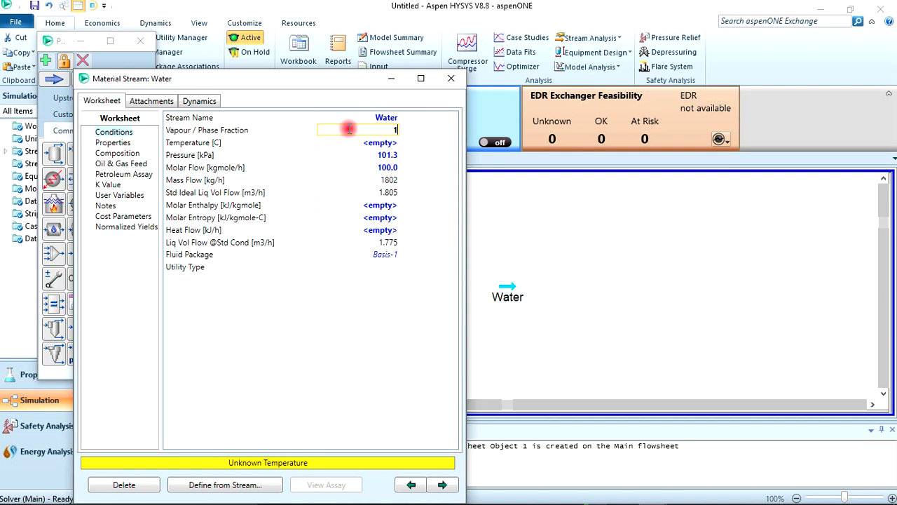
key("Return")
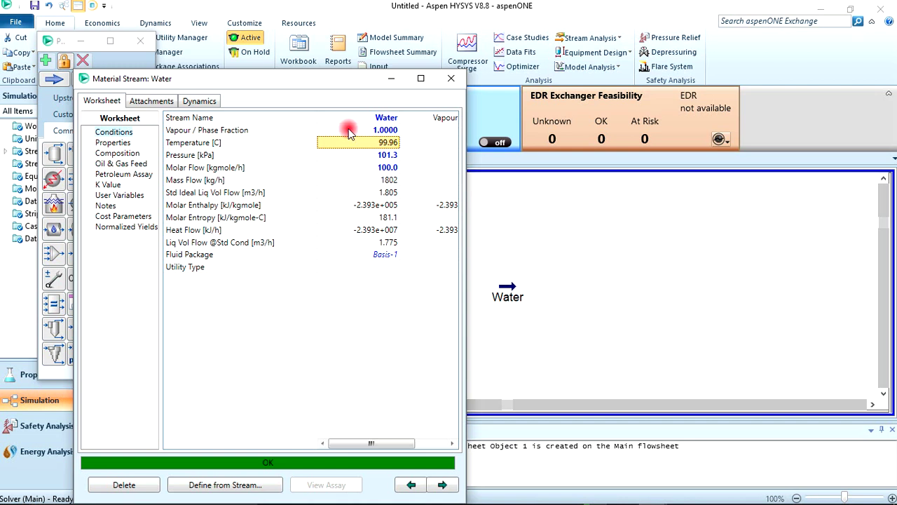
mouse_move(372, 145)
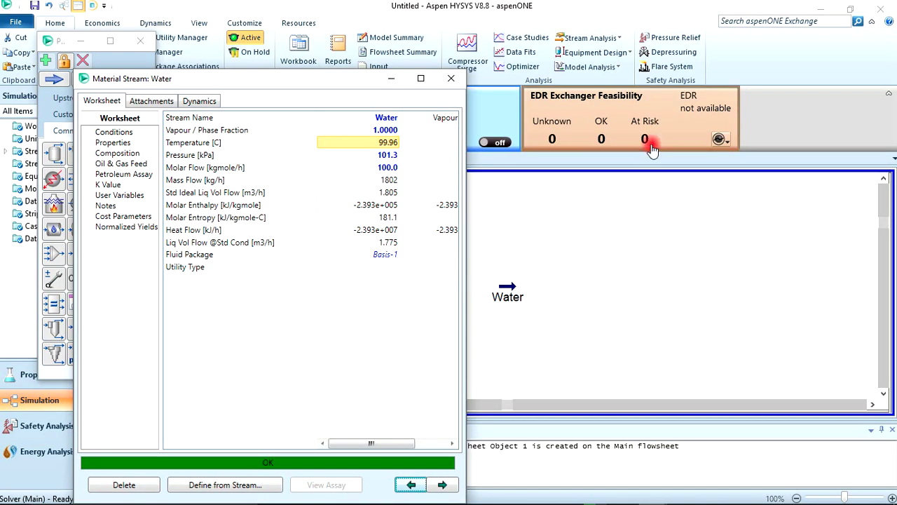
Move the Water stream toward the flowsheet's upper left and reopen its worksheet.
left_click(460, 83)
mouse_move(508, 289)
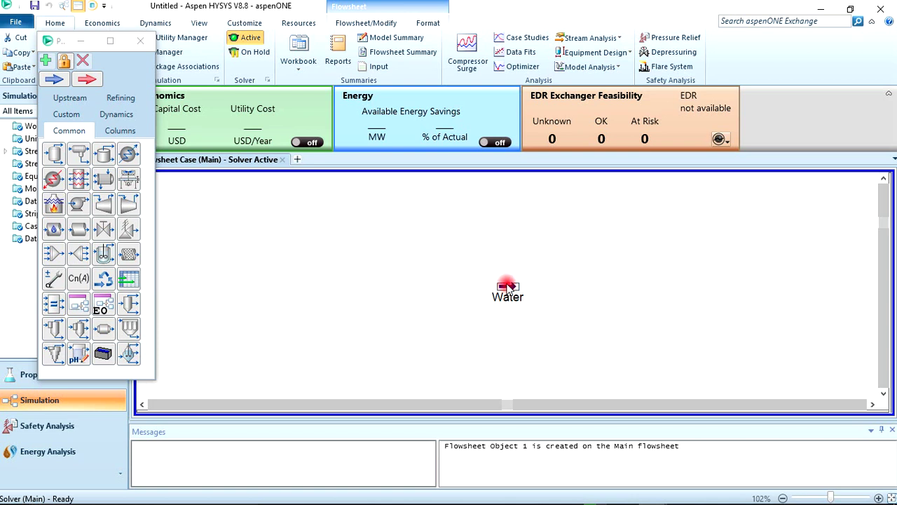
left_click_drag(522, 247, 261, 217)
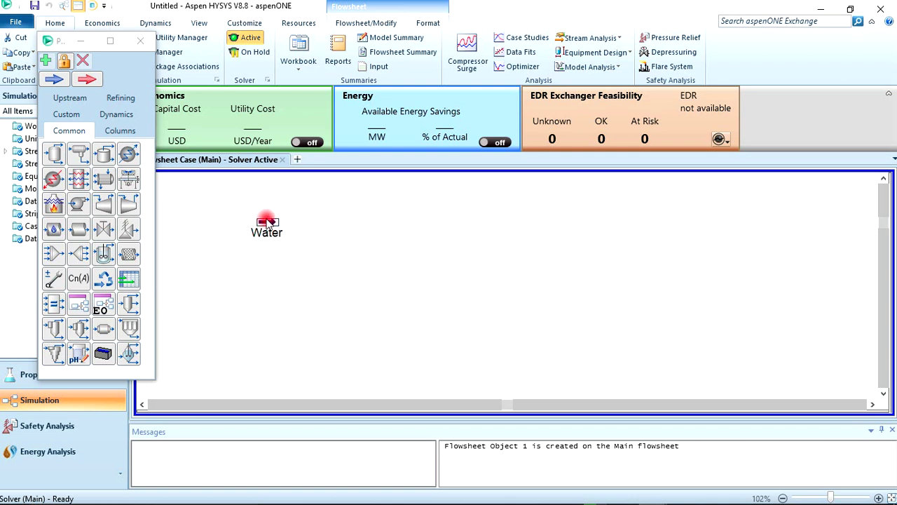
mouse_move(263, 224)
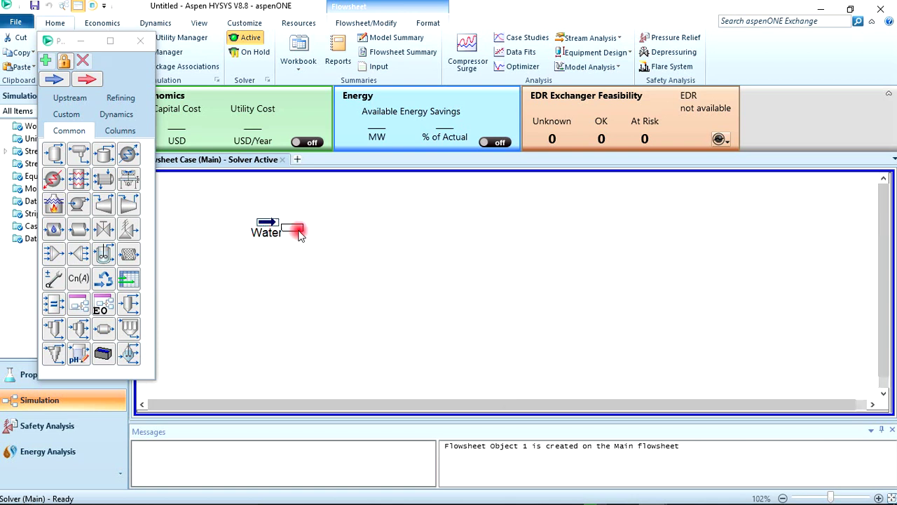
left_click_drag(226, 214, 256, 219)
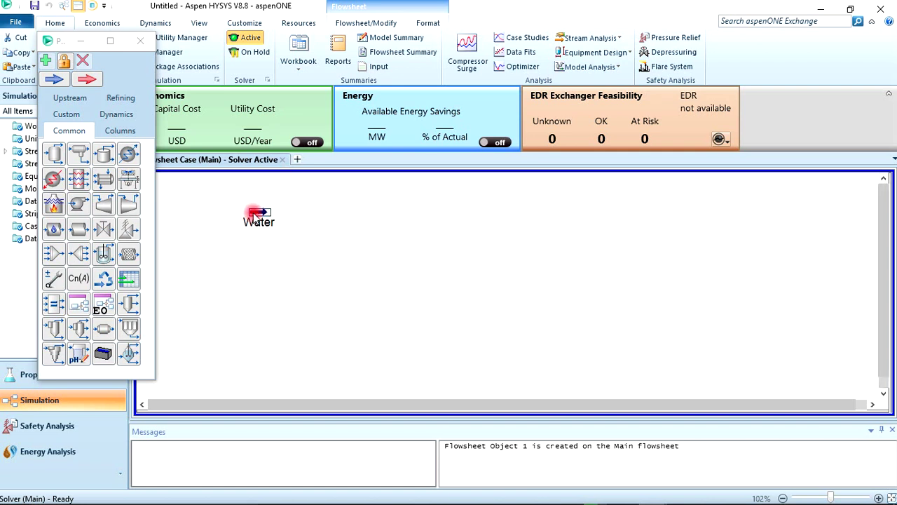
double_click(256, 216)
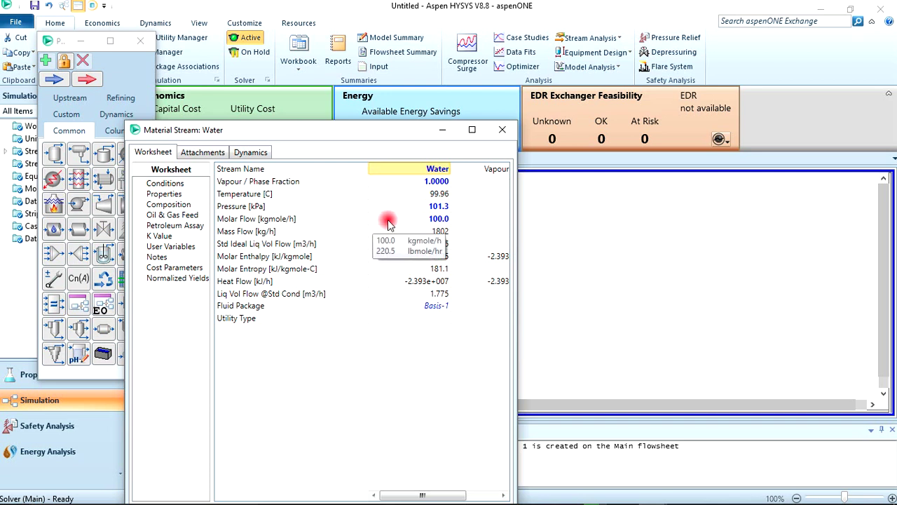
Delete the Water stream's 101.3 kPa pressure so it reports Unknown Pressure, then close its properties.
left_click(436, 206)
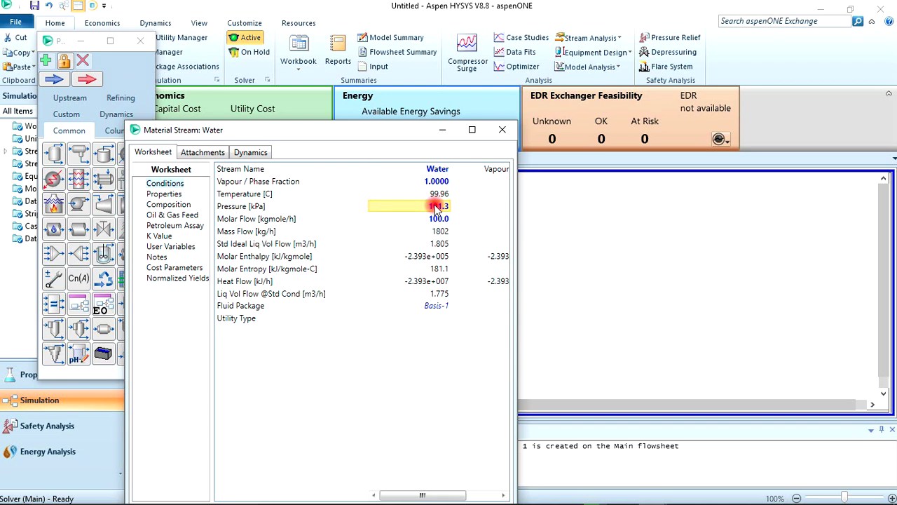
key("Delete")
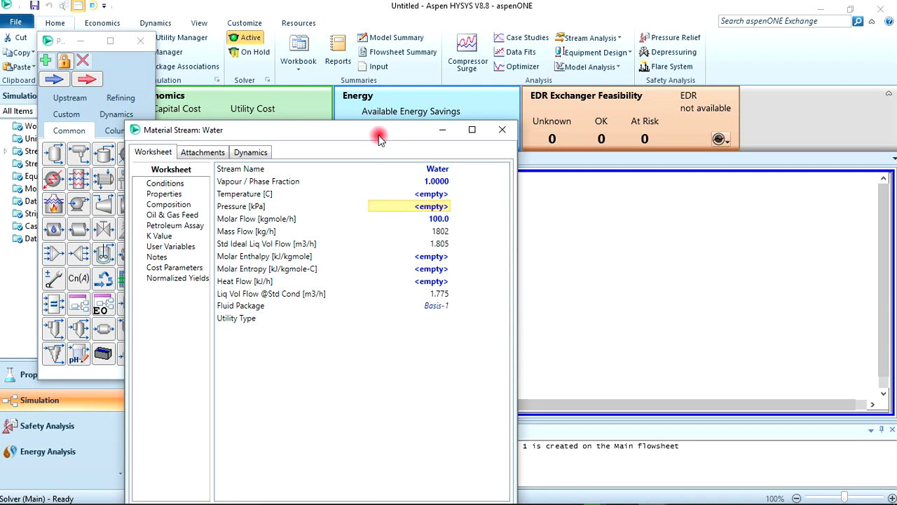
left_click_drag(366, 125, 326, 88)
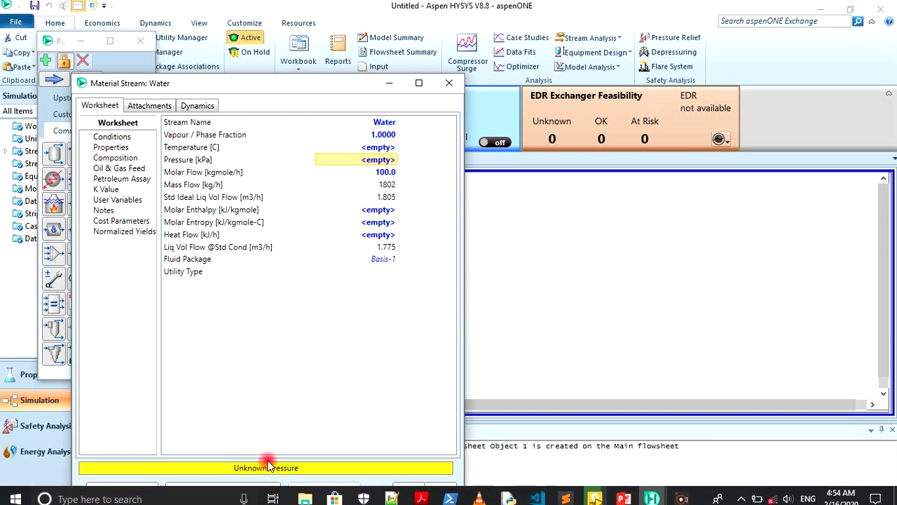
left_click(450, 84)
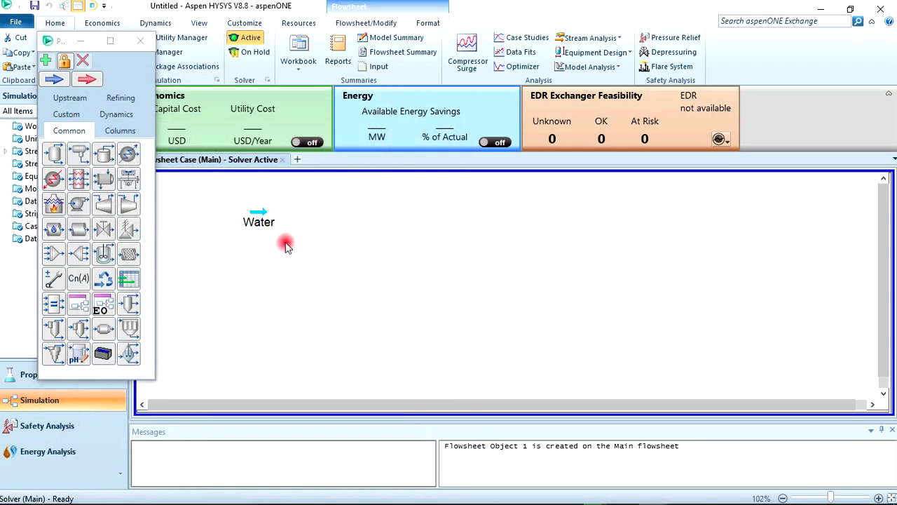
left_click(259, 211)
Give the Water stream a temperature of 150 °C, confirming the calculated 476.0 kPa pressure.
double_click(258, 211)
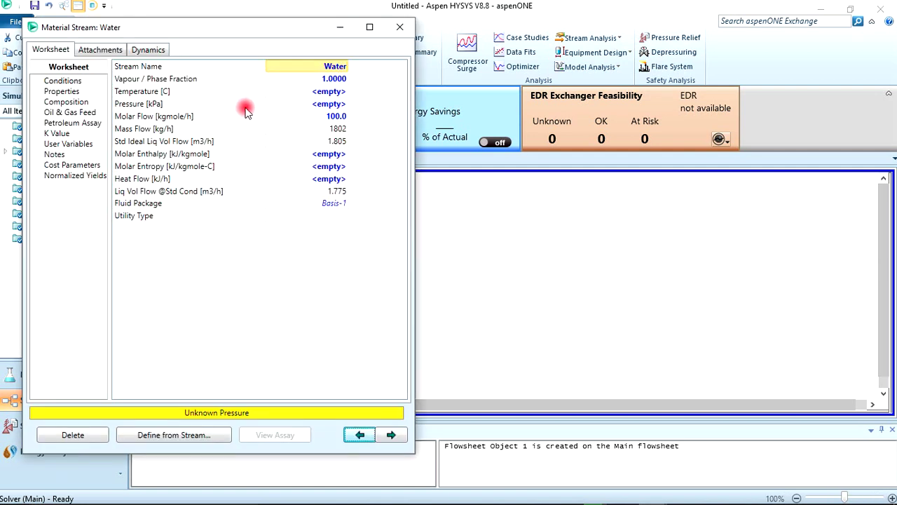
left_click(321, 92)
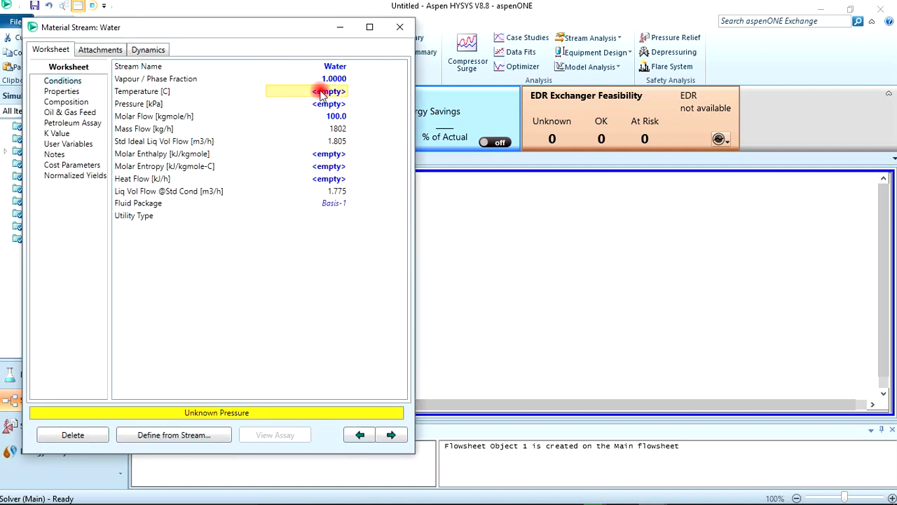
type("150")
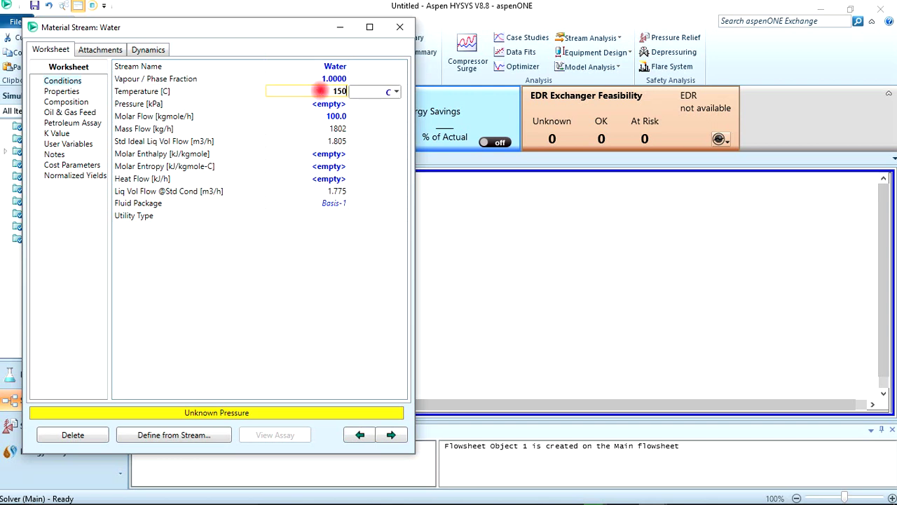
key("Return")
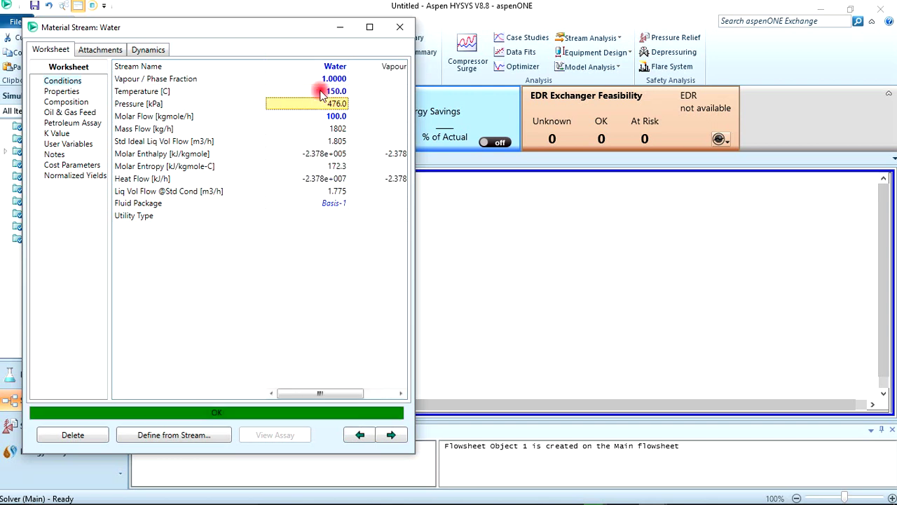
mouse_move(337, 107)
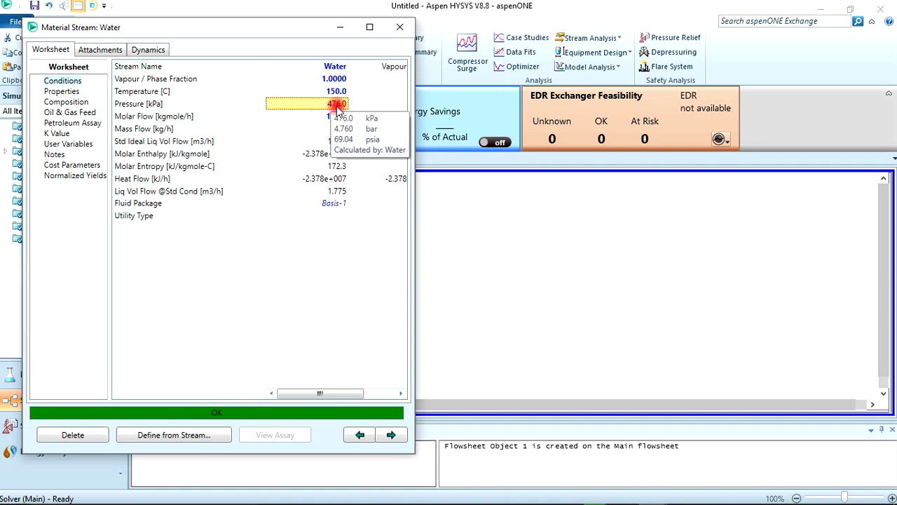
left_click(400, 27)
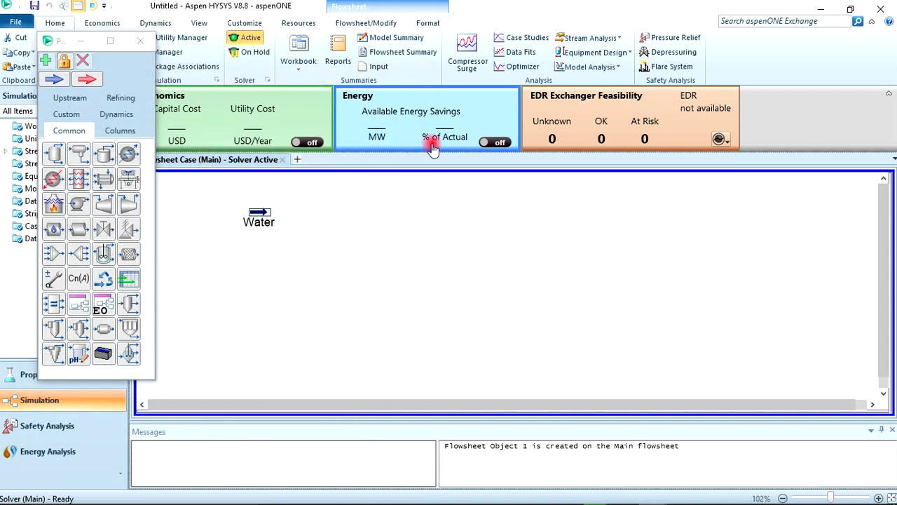
Deselect the Water stream and bring up the Save As dialog with Ctrl+S.
left_click(450, 220)
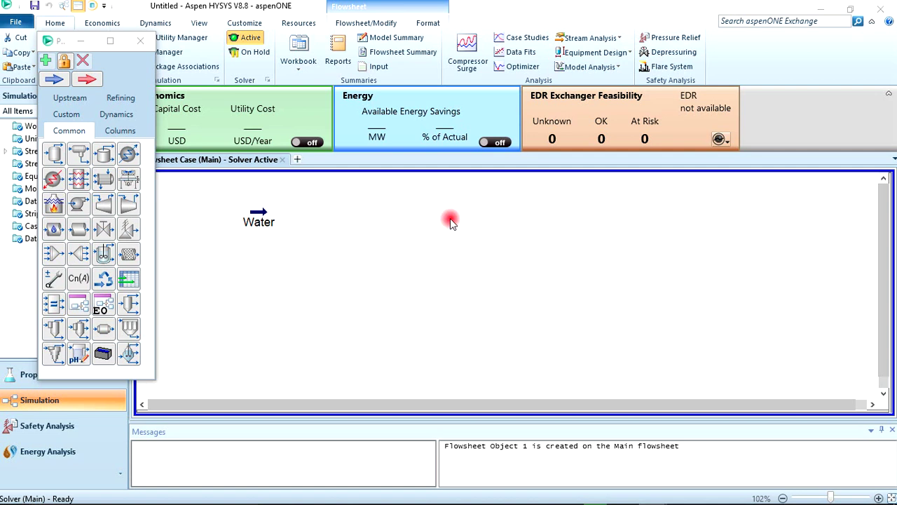
key("ctrl+s")
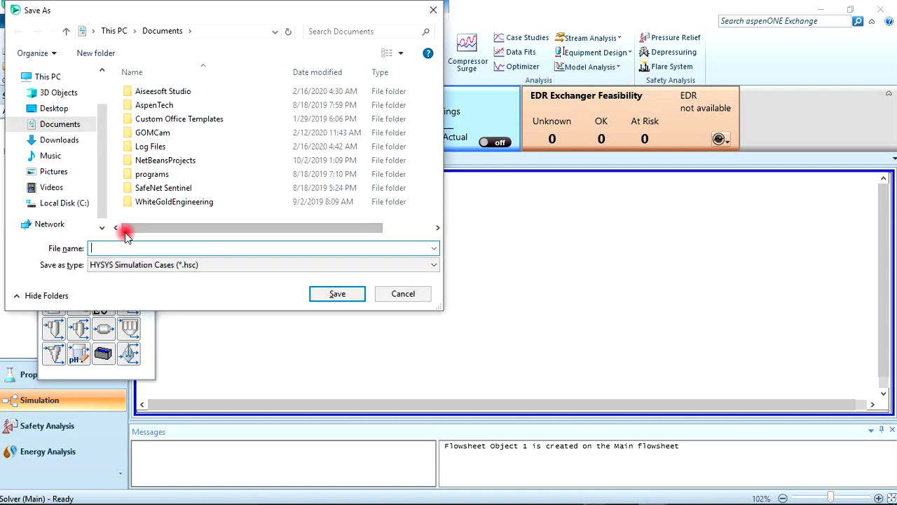
Create and open a new 'Genius Creed Hysys Training' folder on the Desktop.
left_click(65, 110)
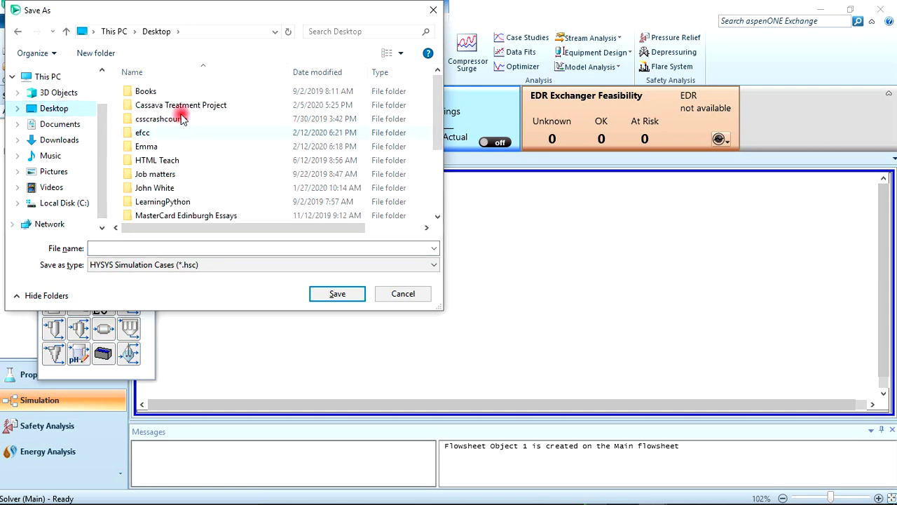
left_click(111, 54)
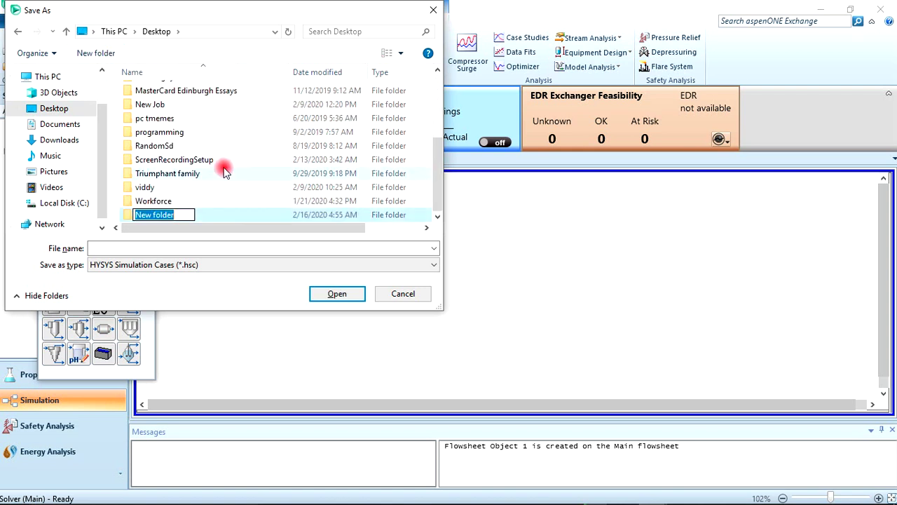
type("Hysys")
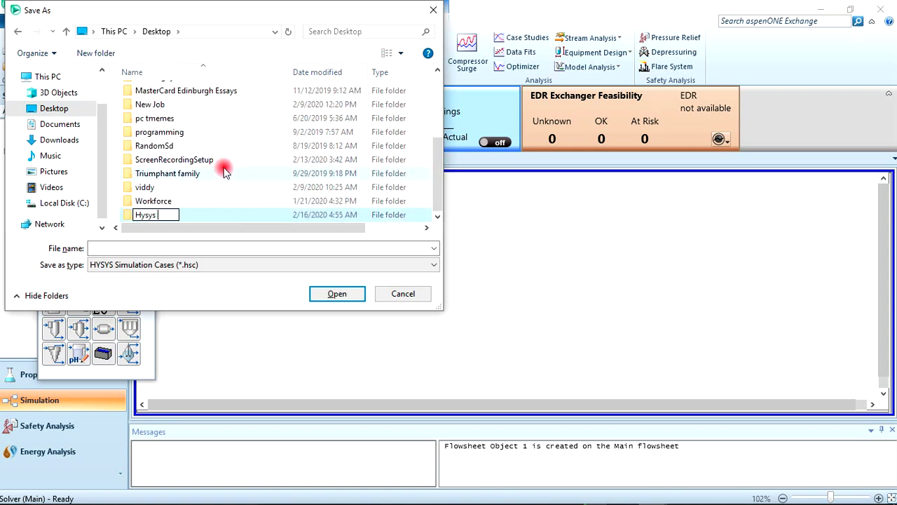
type(" Training")
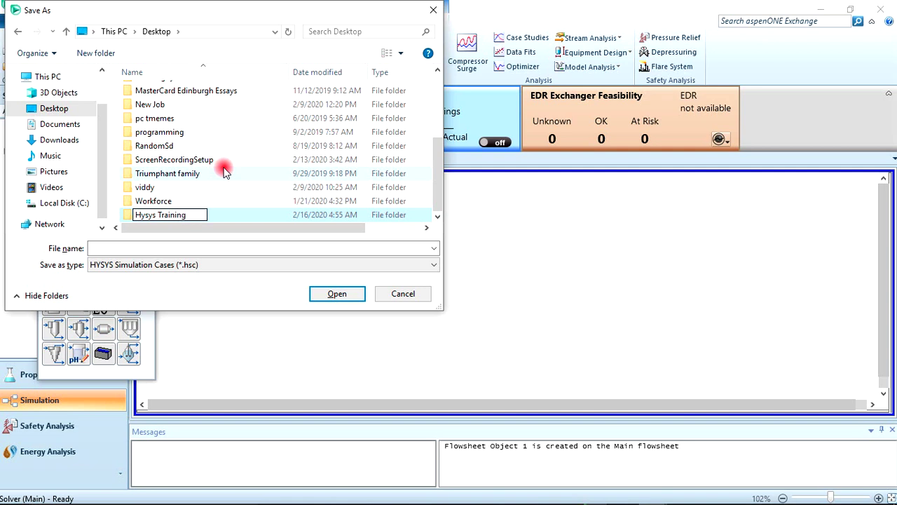
key("Home")
type("Ge")
type("nius")
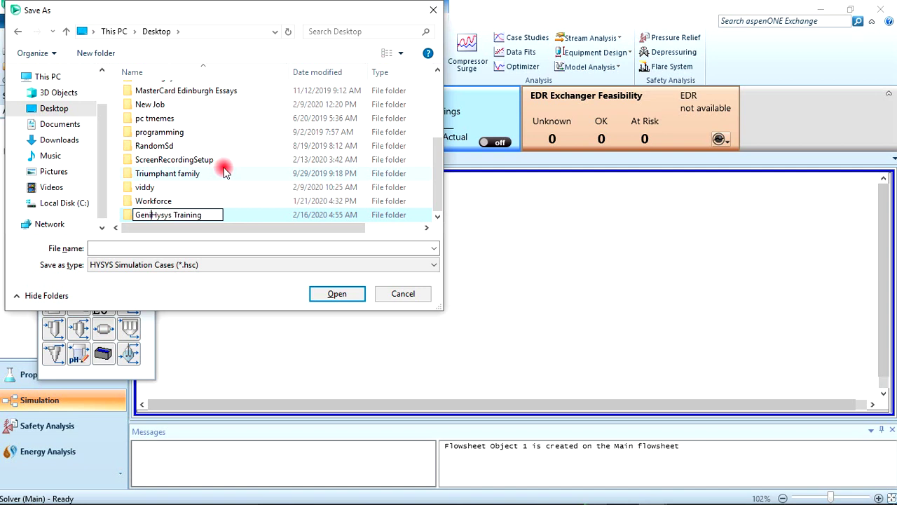
type(" Creed")
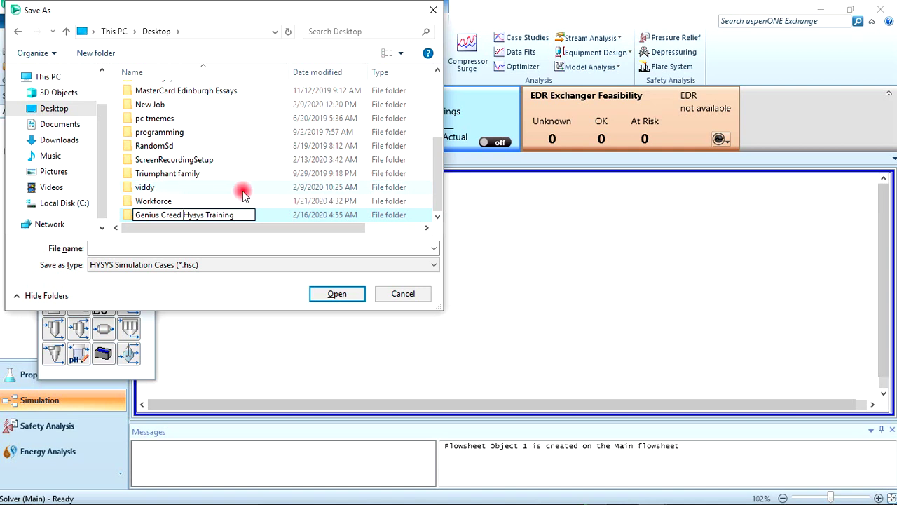
key("Return")
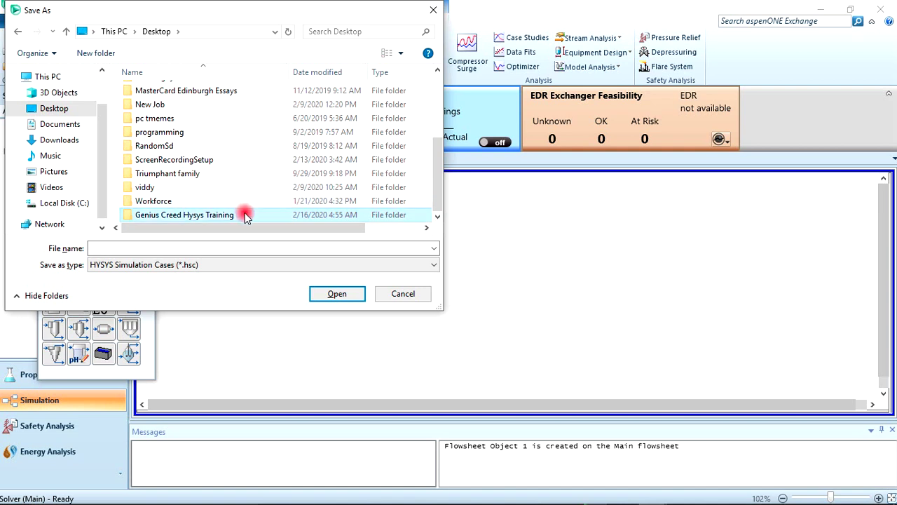
double_click(246, 214)
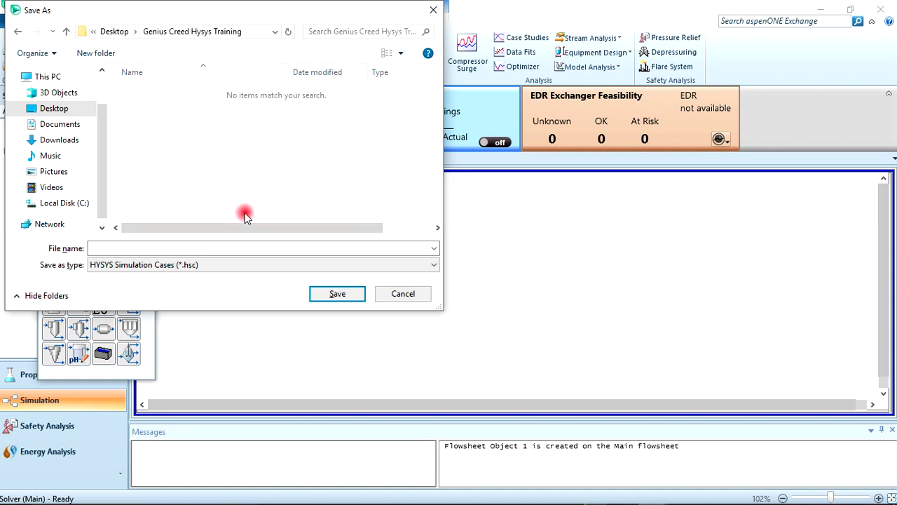
Save the case in that folder as Lecture1.hsc.
left_click(219, 245)
type("Lectru")
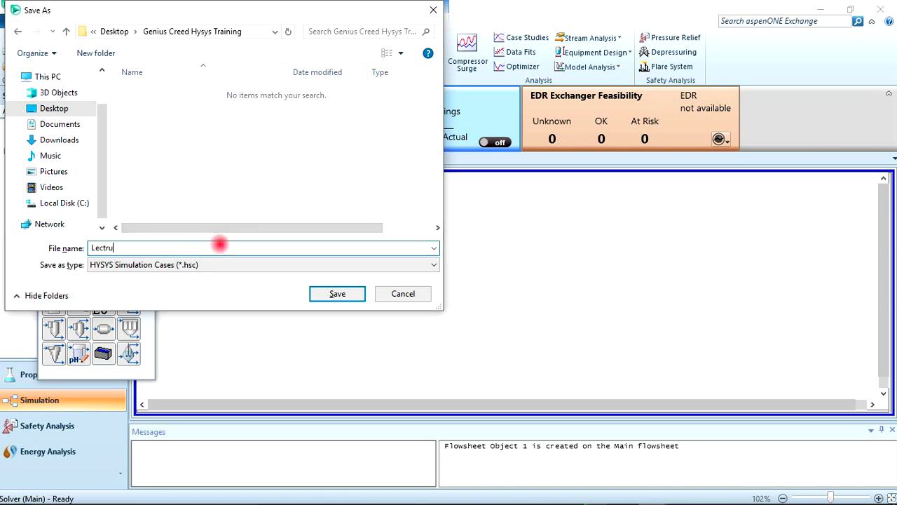
key("BackSpace")
type("ure1")
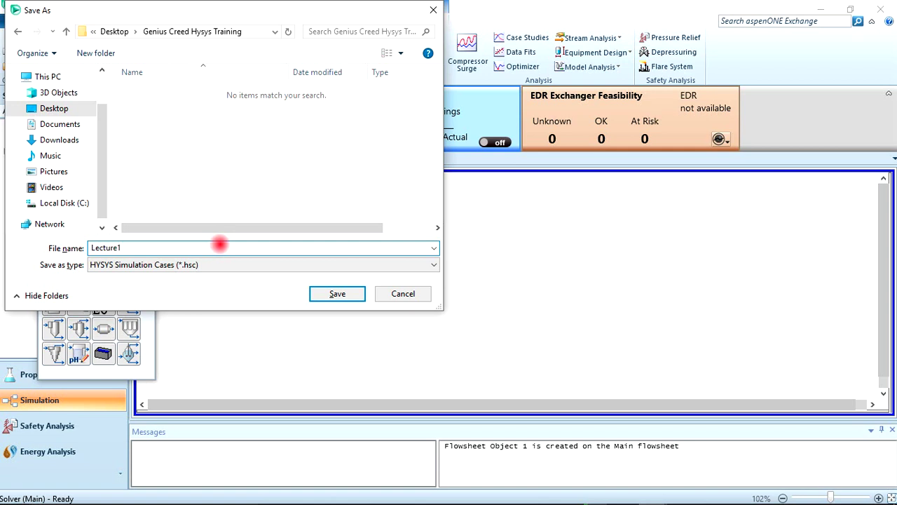
left_click(336, 294)
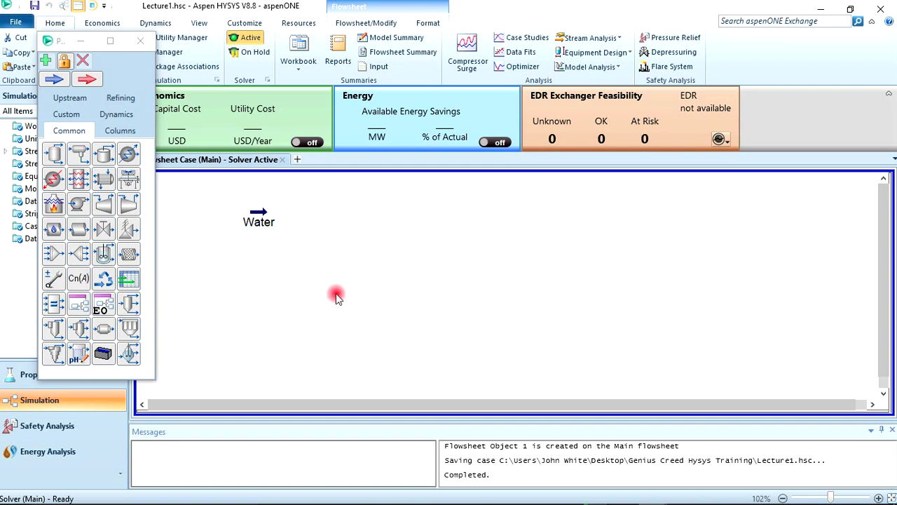
Resave Lecture1.hsc with Ctrl+S to store its latest state.
key("ctrl+s")
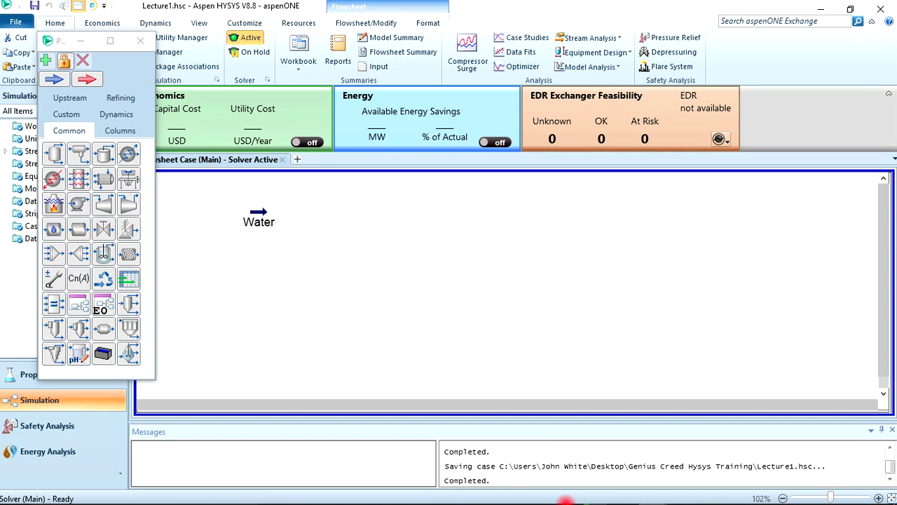
mouse_move(566, 495)
mouse_move(623, 495)
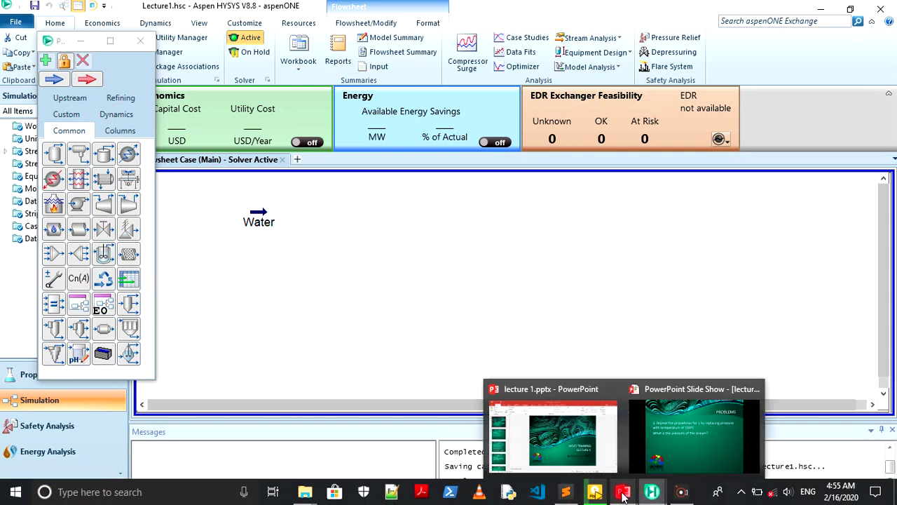